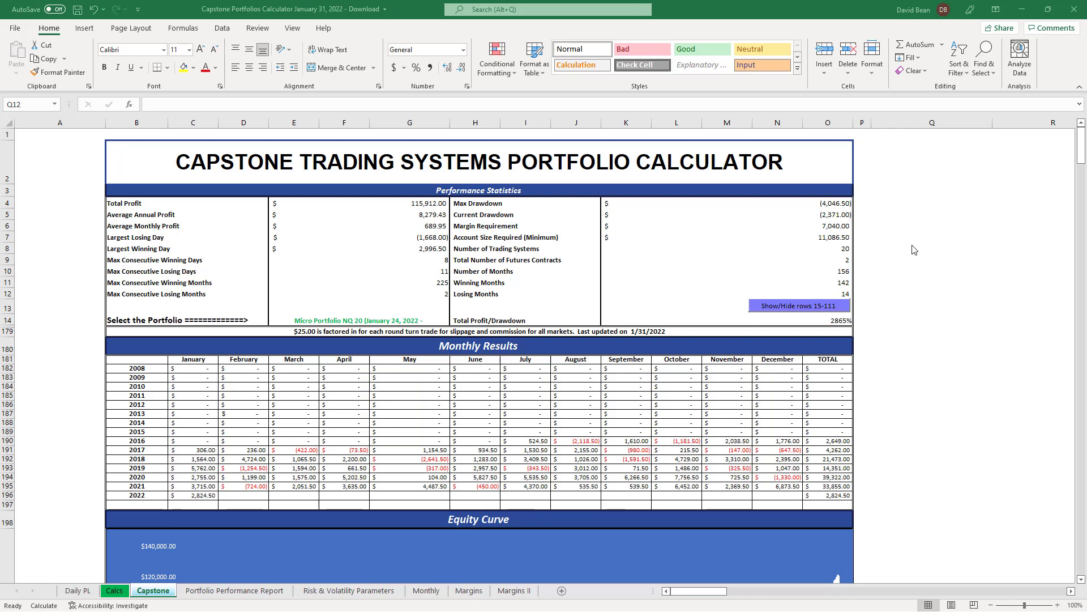
# - Inspect the January 2022 monthly result and current drawdown formulas on the Capstone sheet
pyautogui.click(893, 213)
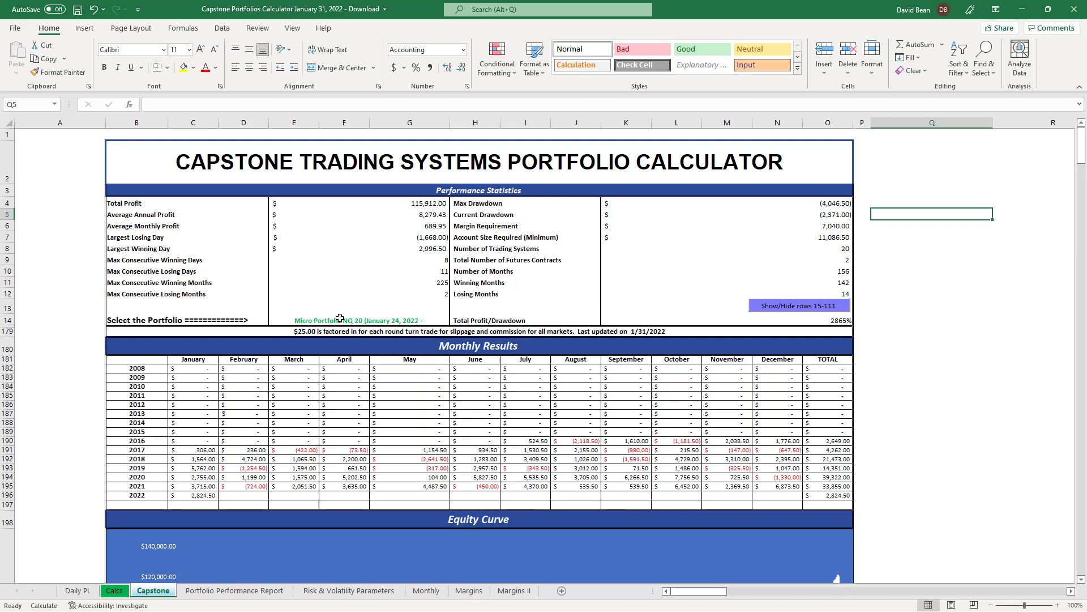
pyautogui.click(194, 494)
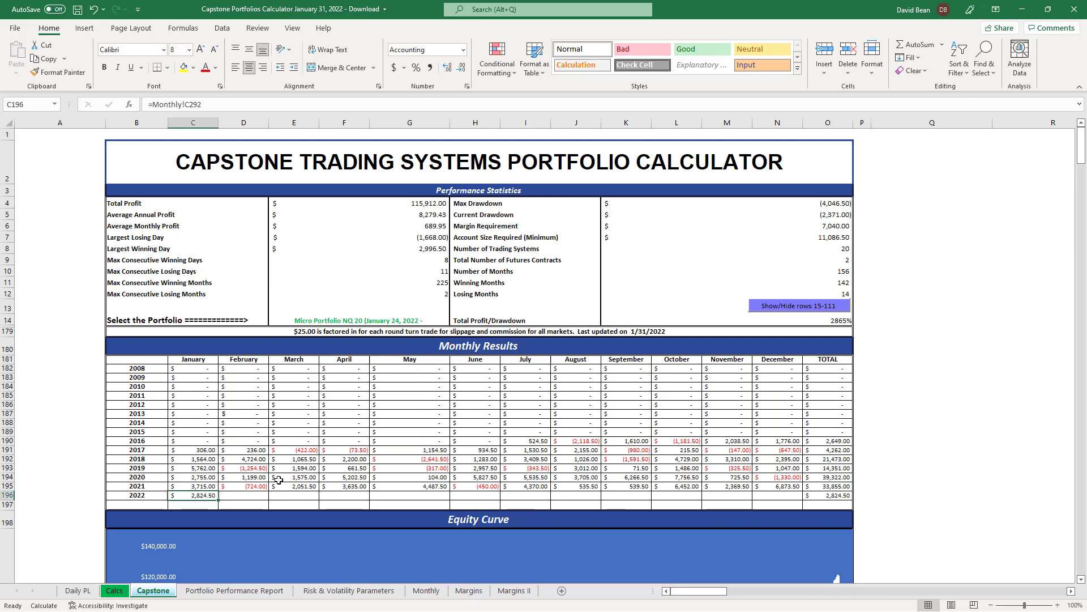
pyautogui.click(810, 216)
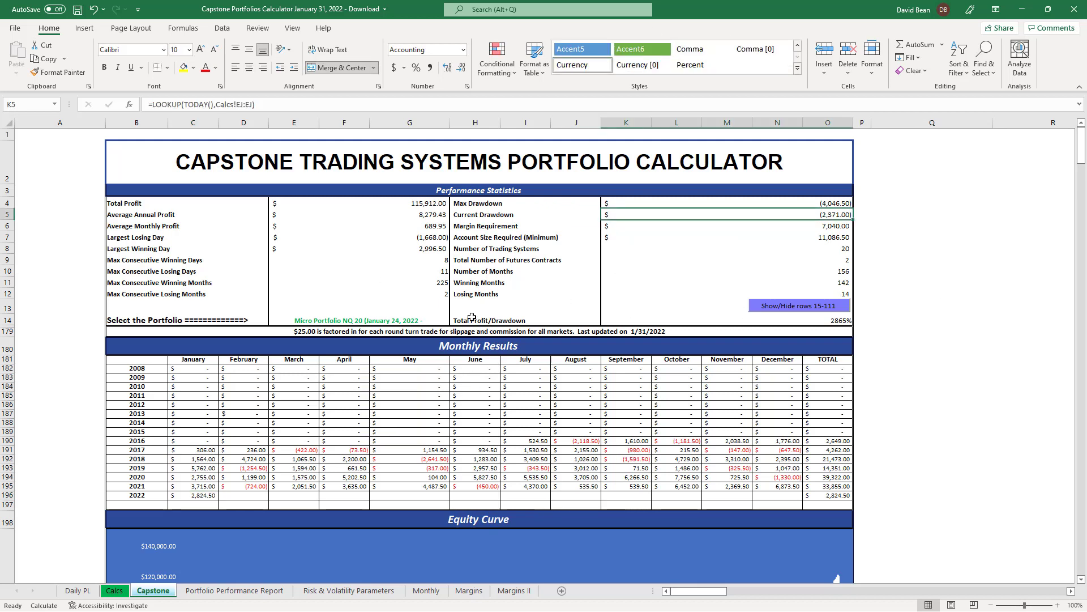
# - Reveal system rows 15–111 and scroll down to the E-MINI NASDAQ systems
pyautogui.click(801, 304)
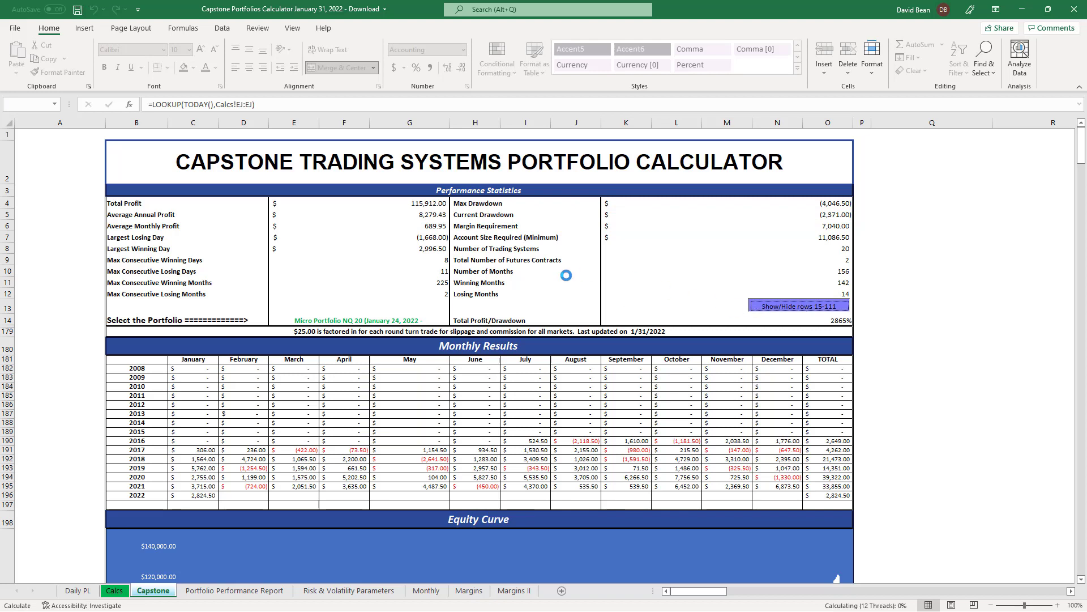
pyautogui.scroll(-11, 468, 379)
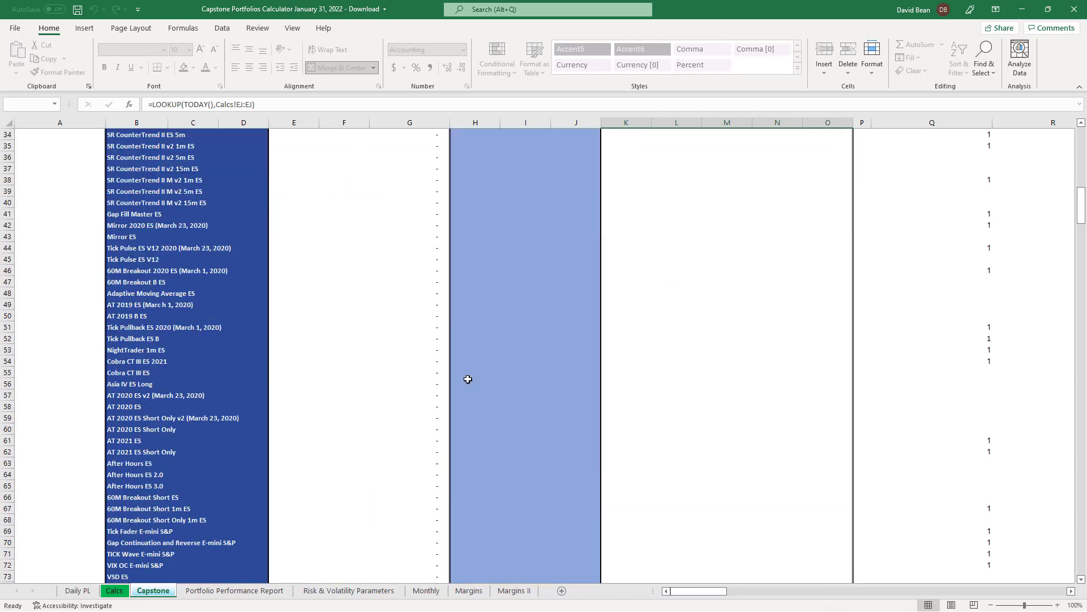
pyautogui.scroll(-3, 467, 379)
pyautogui.scroll(-7, 332, 359)
pyautogui.click(337, 347)
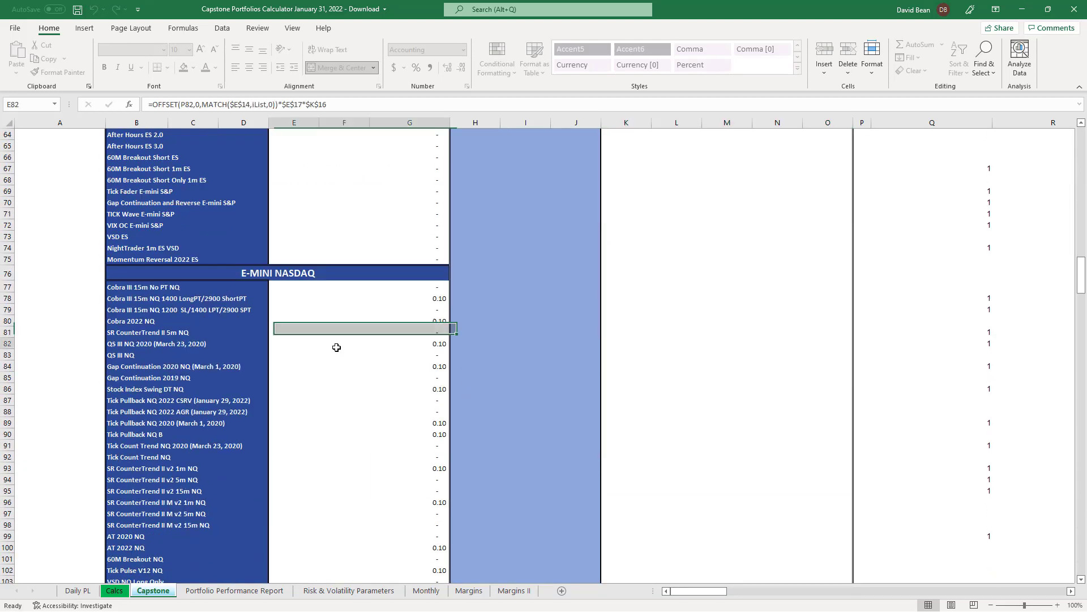
# - Clear Tick Pullback NQ B's contracts and set Tick Pullback NQ 2022 AGR to 0.10
pyautogui.click(314, 435)
pyautogui.press('Delete')
pyautogui.click(342, 407)
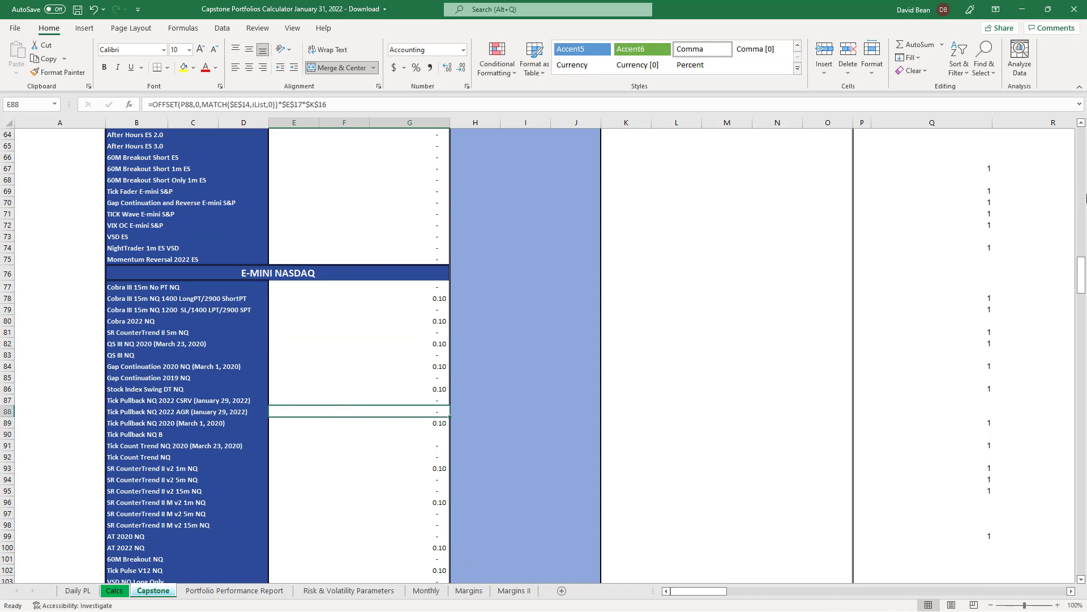
pyautogui.write('.1')
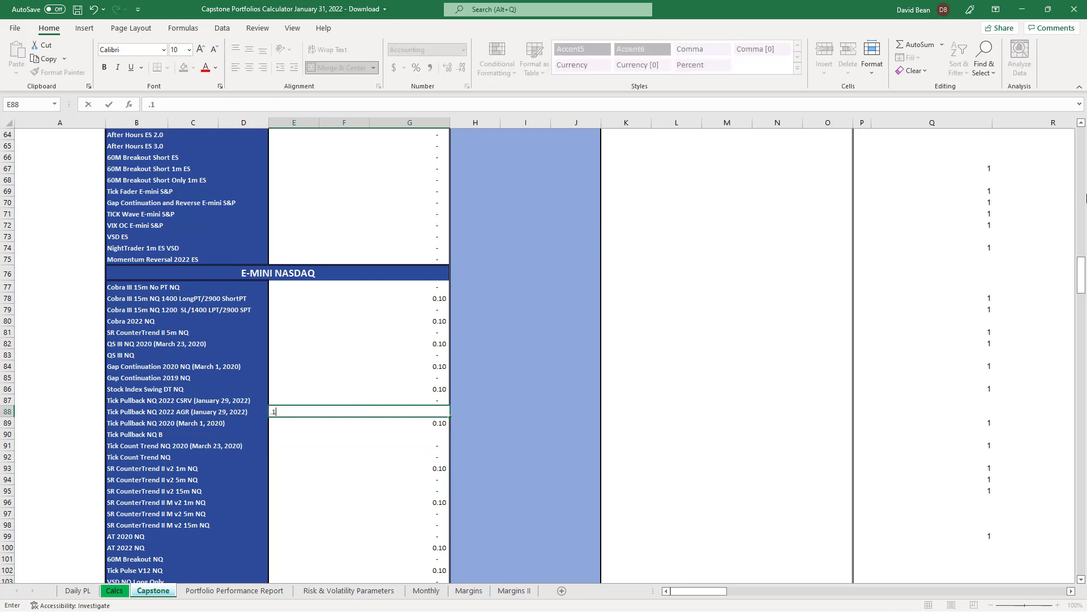
pyautogui.press('Return')
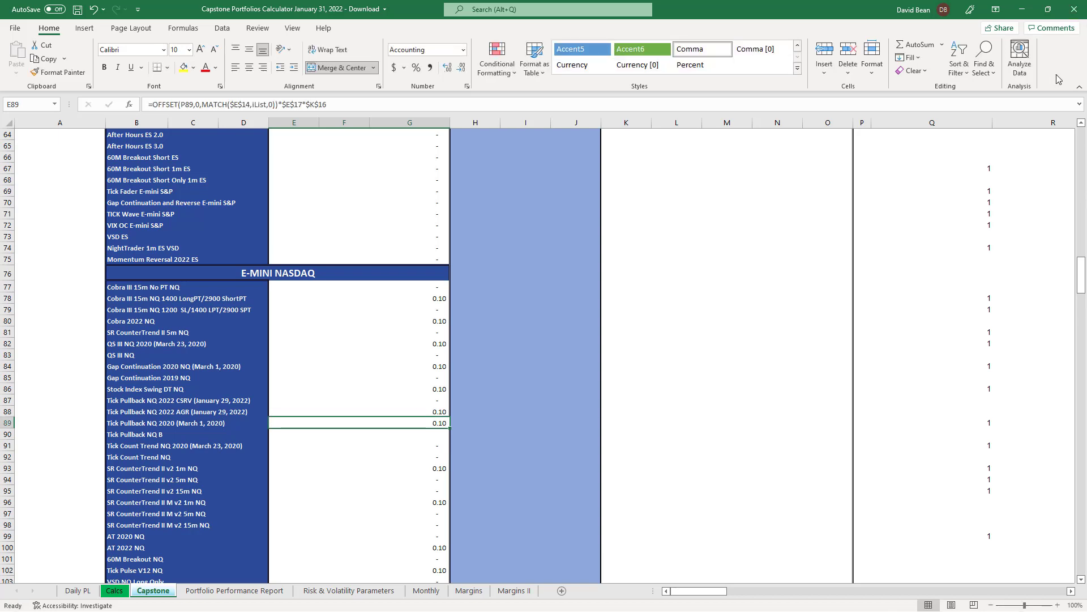
# - Check the current and max drawdown formulas in K5 and K4, then view Monthly Results and Equity Curve
pyautogui.scroll(20, 1084, 143)
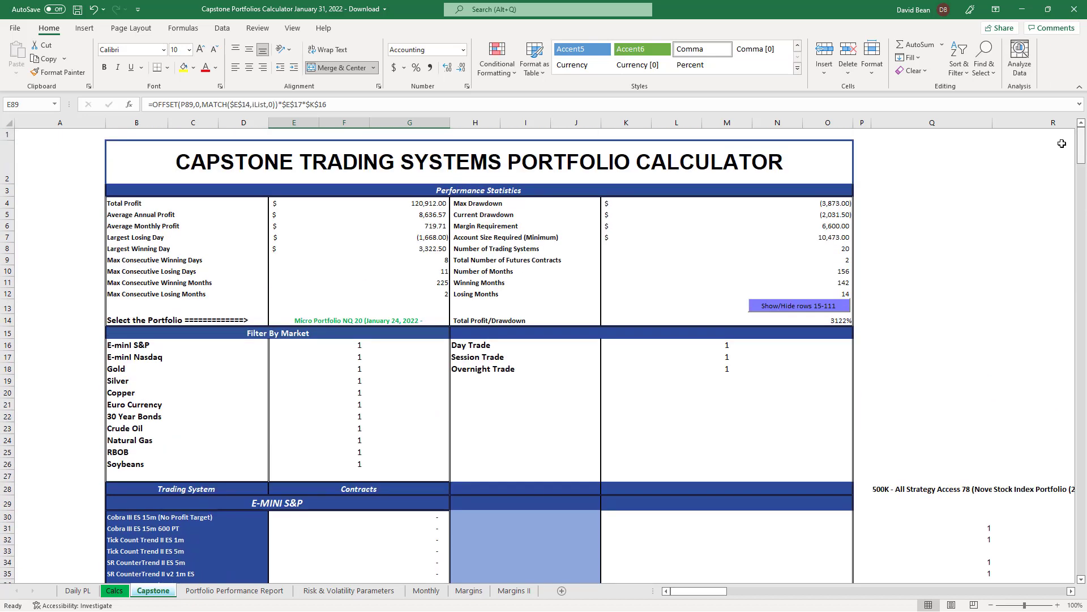
pyautogui.click(820, 214)
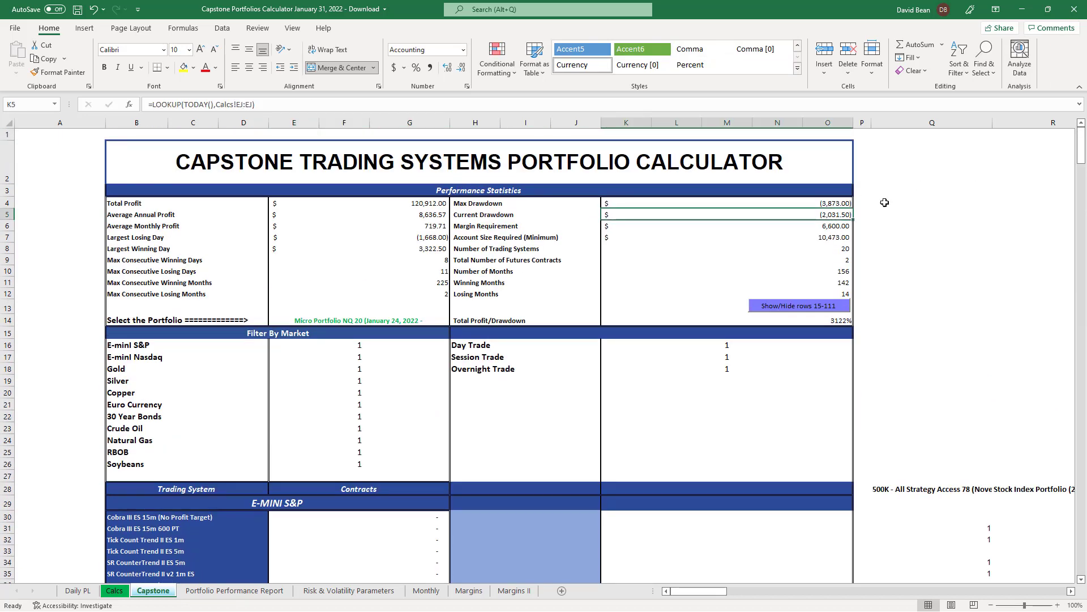
pyautogui.click(830, 200)
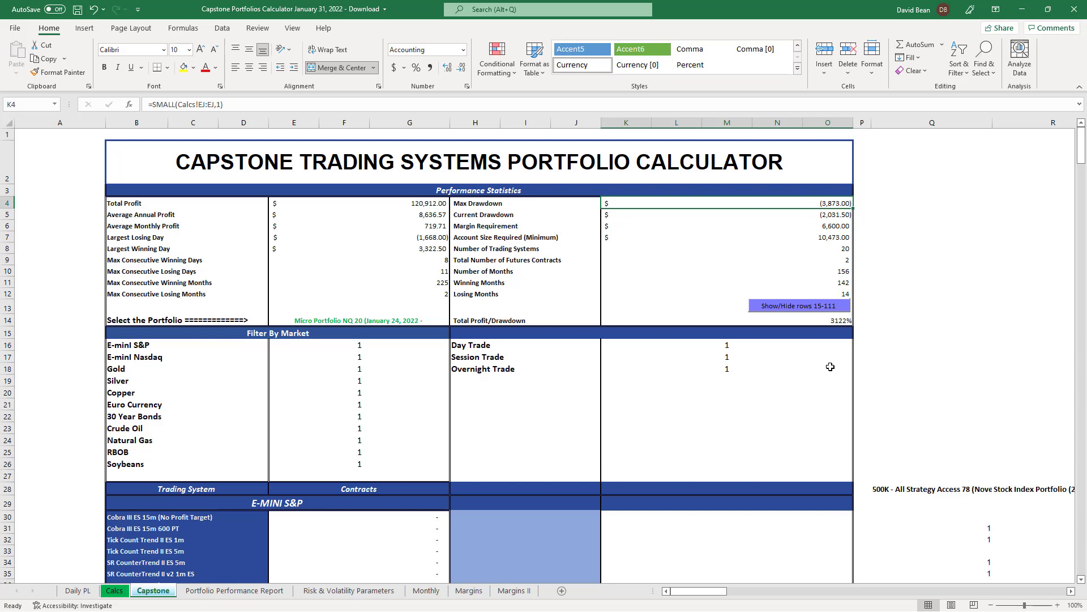
pyautogui.scroll(-20, 830, 367)
pyautogui.scroll(-20, 831, 367)
pyautogui.scroll(-4, 453, 352)
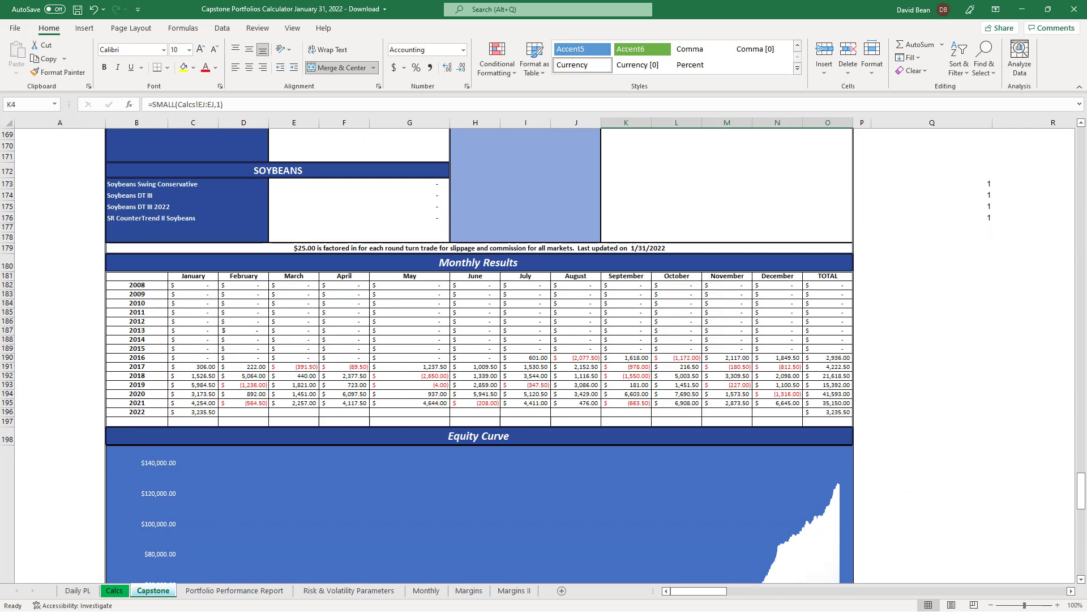
pyautogui.click(849, 394)
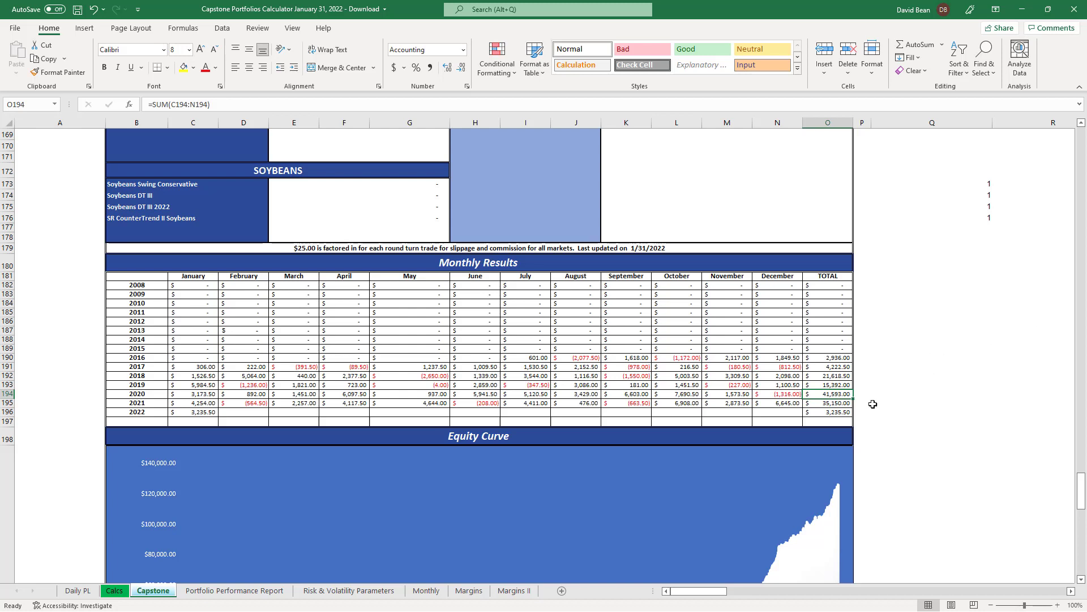
pyautogui.moveTo(841, 412); pyautogui.dragTo(833, 403)
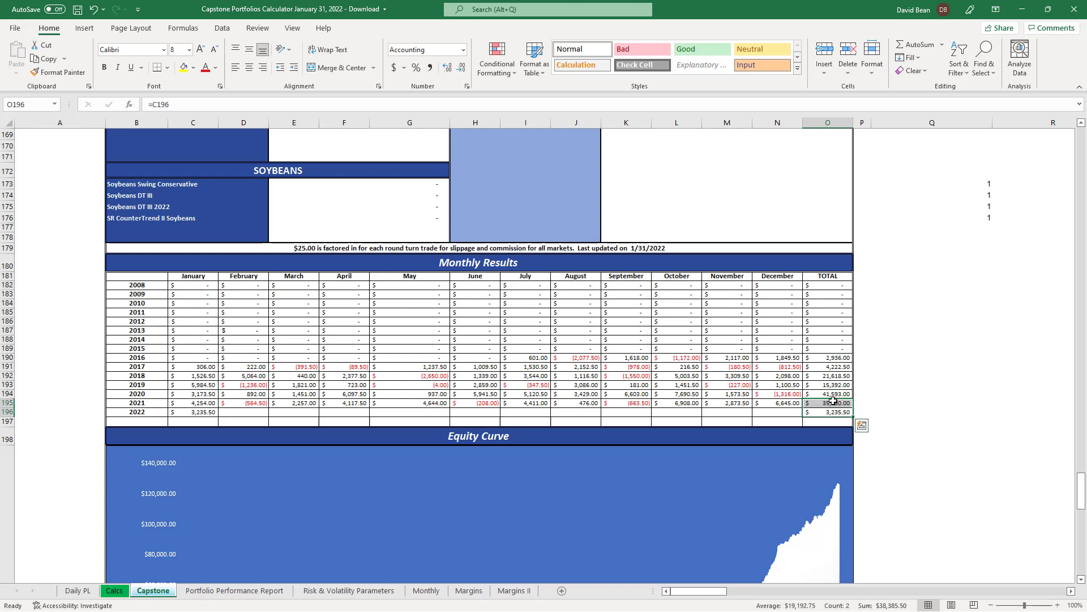
pyautogui.click(833, 403)
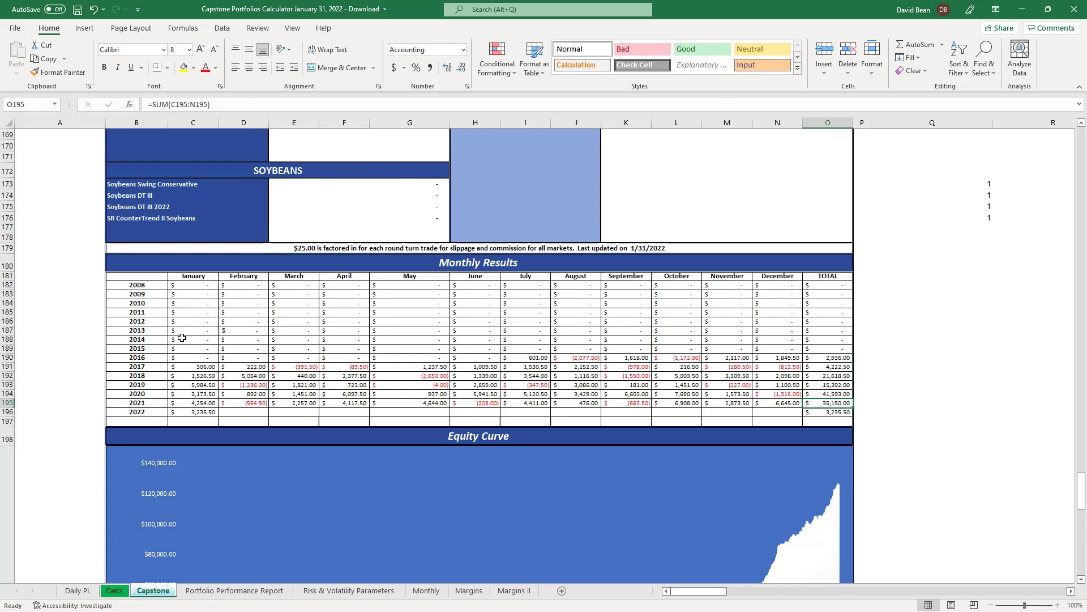
pyautogui.click(203, 414)
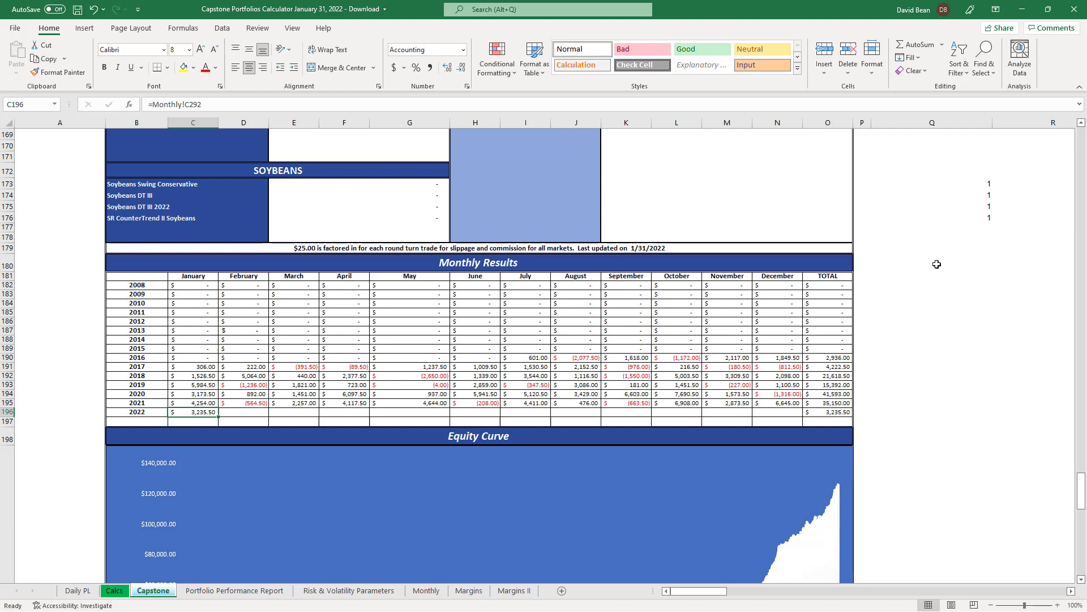
# - Return to the top and toggle the system rows 15–111 off and back on
pyautogui.scroll(20, 892, 278)
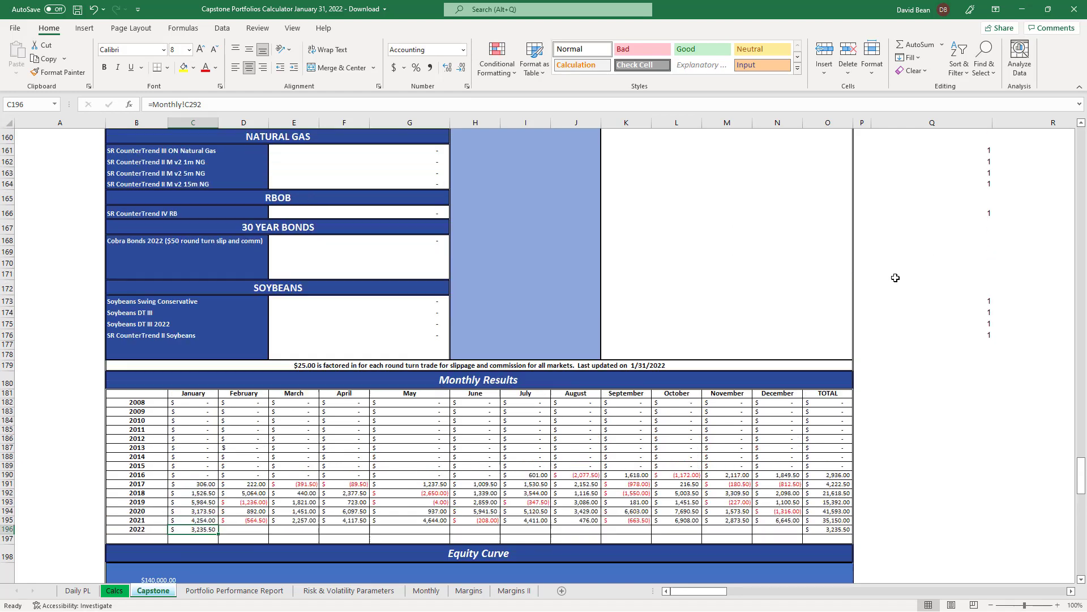
pyautogui.scroll(12, 896, 277)
pyautogui.scroll(14, 895, 277)
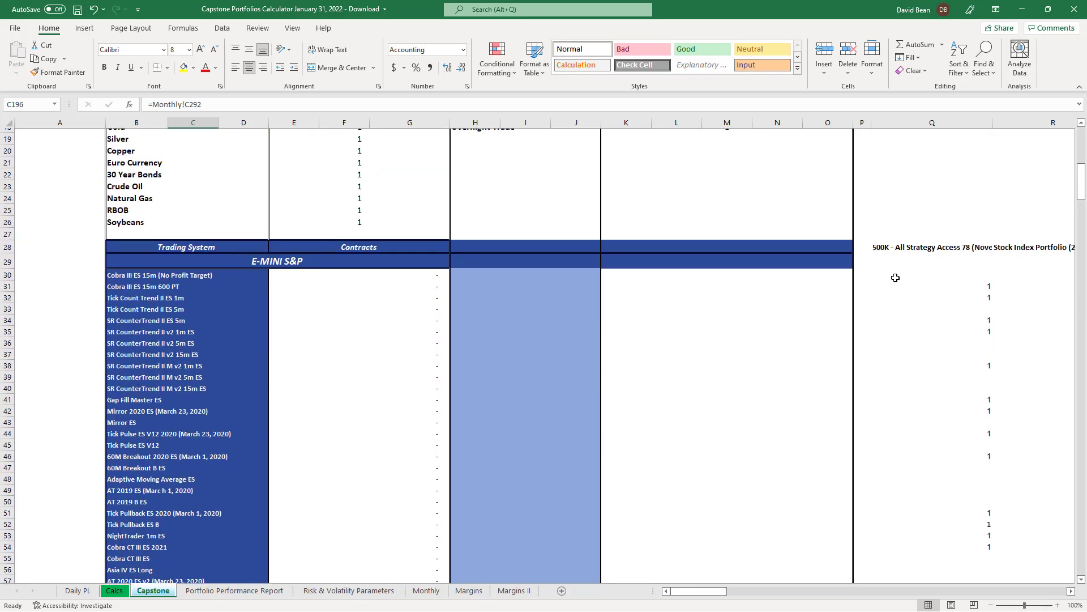
pyautogui.scroll(5, 896, 278)
pyautogui.click(770, 239)
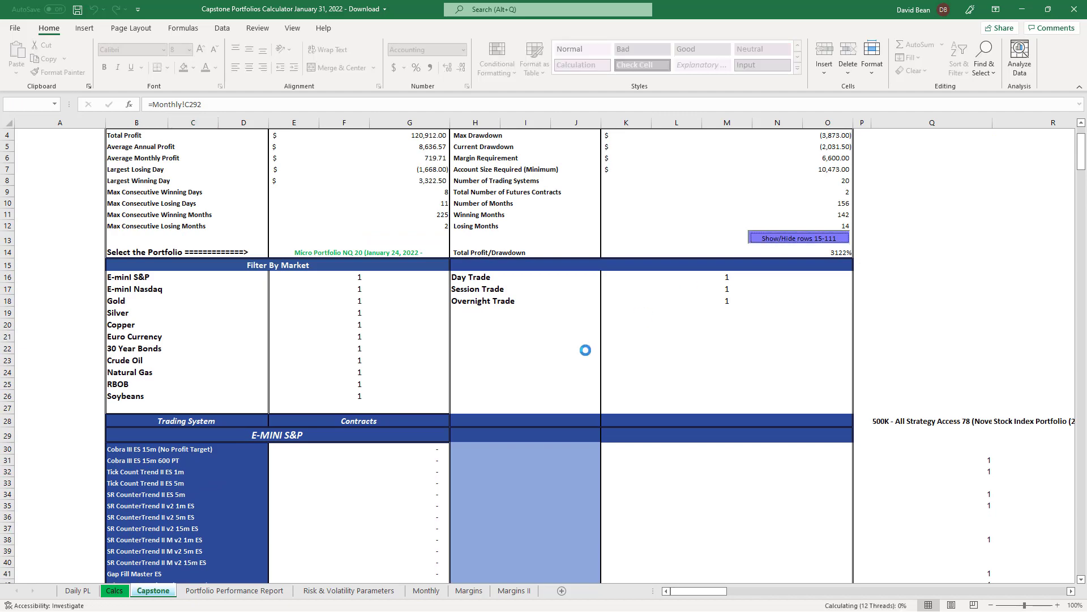
pyautogui.click(809, 240)
# - Review the 0.10 contract cells for Momentum Reversal 2022 NQ and 60M Breakout NQ 2020 B MS7
pyautogui.scroll(-20, 506, 310)
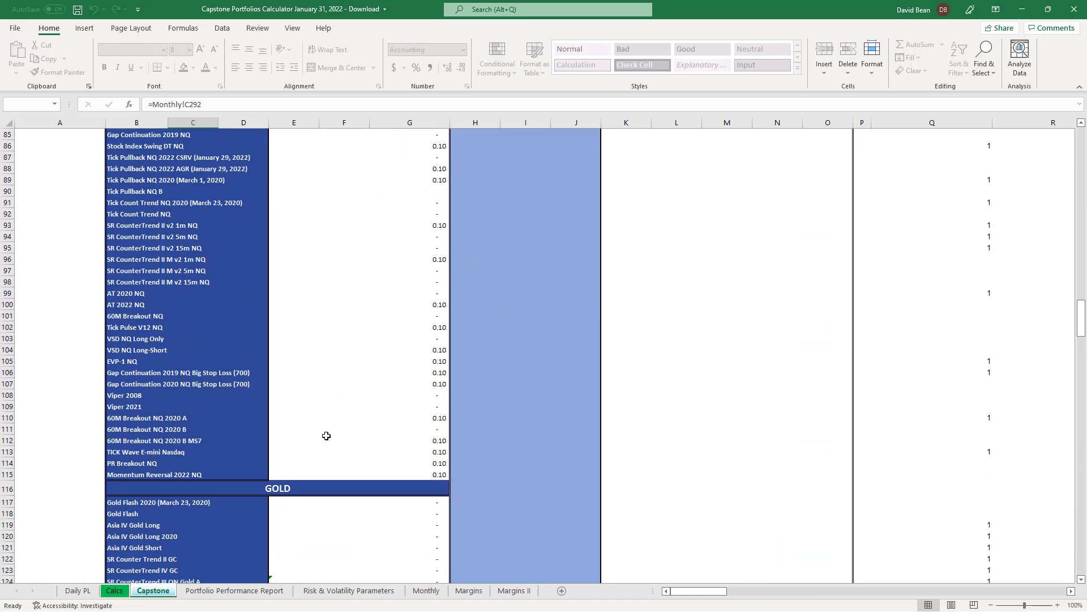
pyautogui.click(381, 473)
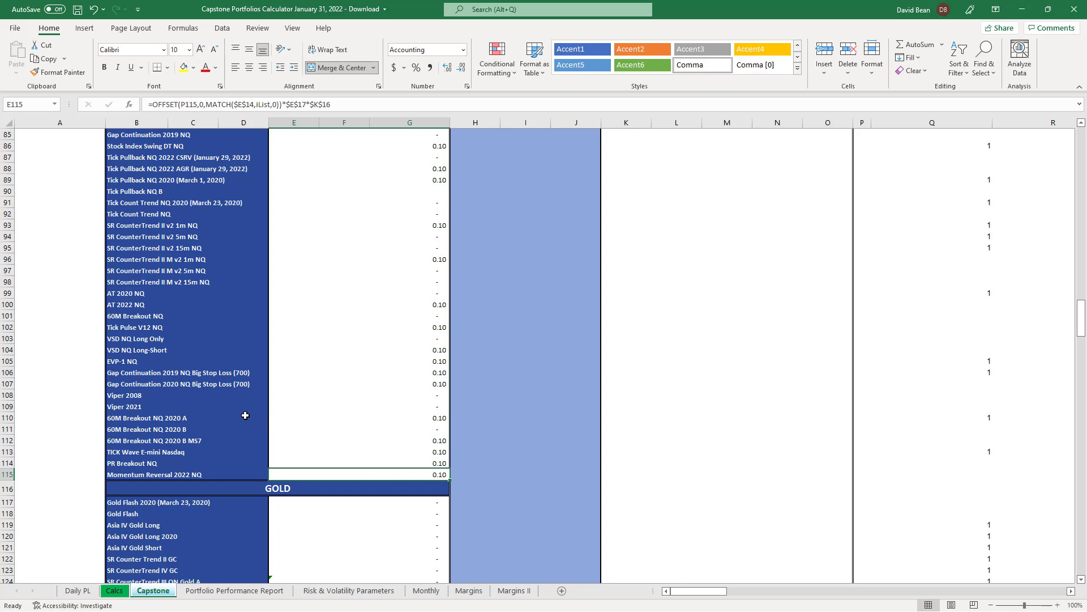
pyautogui.click(140, 442)
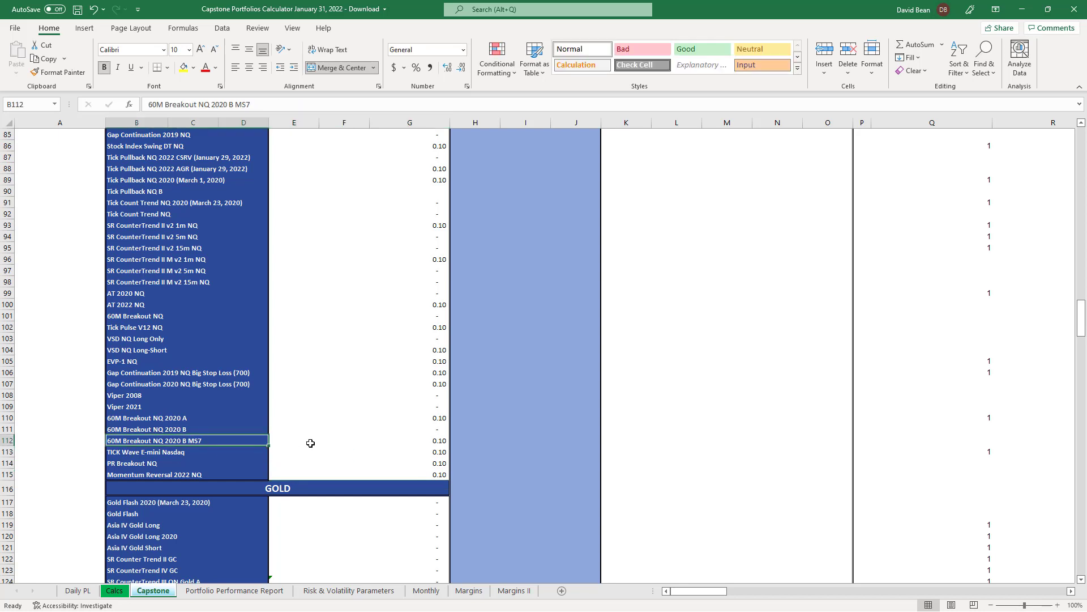
pyautogui.click(345, 443)
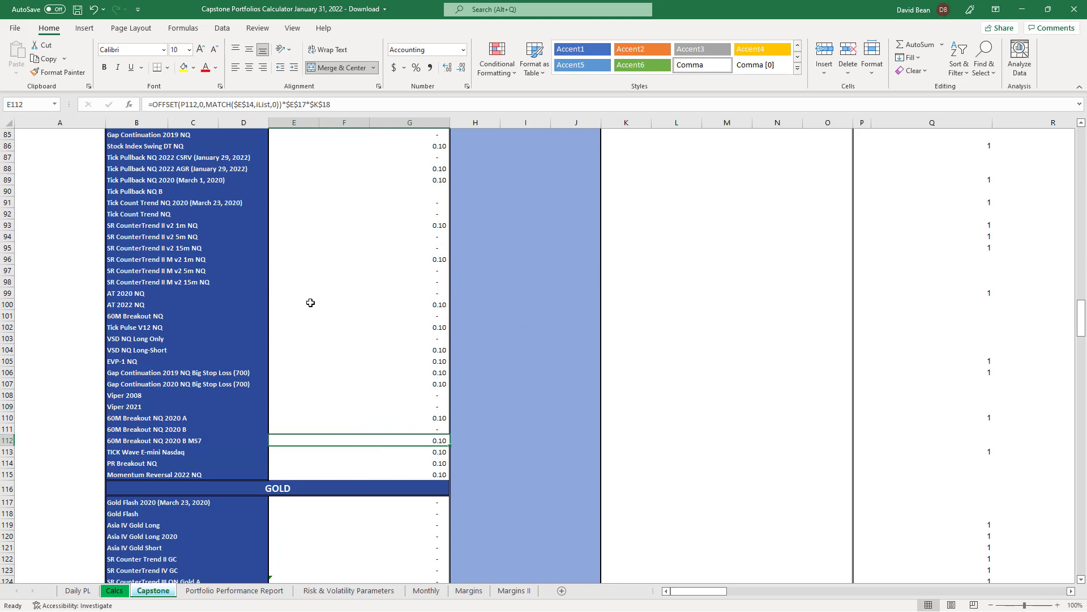
# - Inspect the OFFSET contract formulas for AT 2022 NQ, AT 2020 NQ, 60M Breakout and Momentum Reversal systems
pyautogui.click(379, 307)
pyautogui.scroll(1, 314, 259)
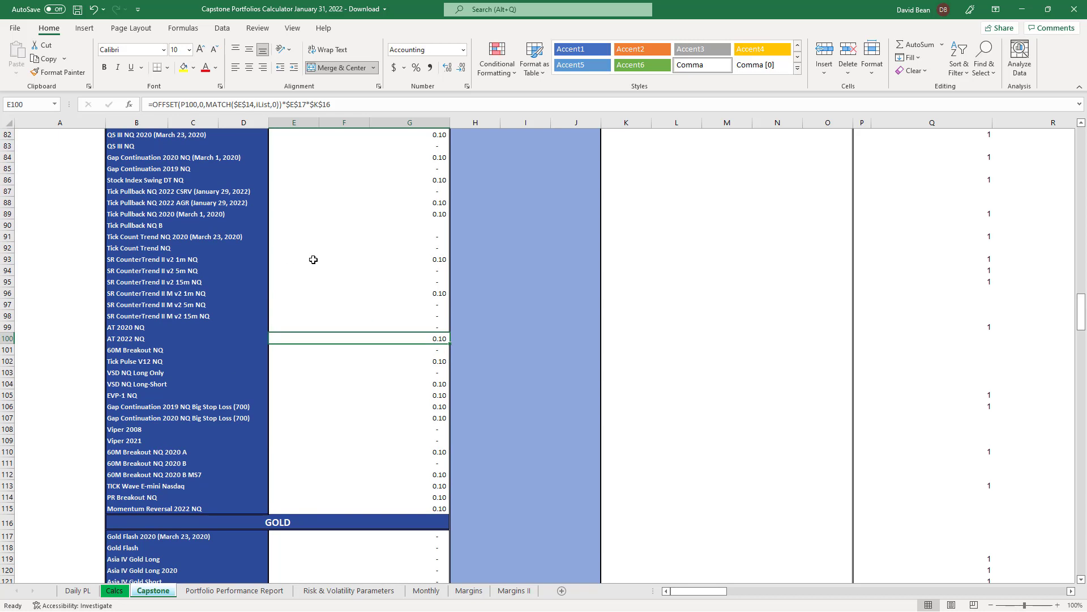
pyautogui.scroll(3, 313, 259)
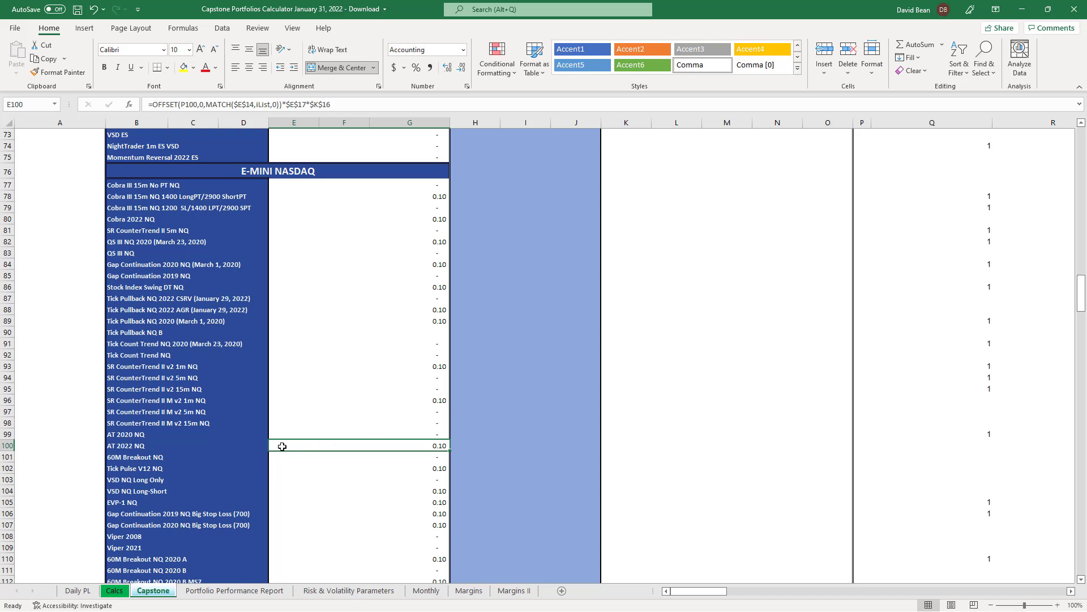
pyautogui.click(149, 445)
pyautogui.click(306, 434)
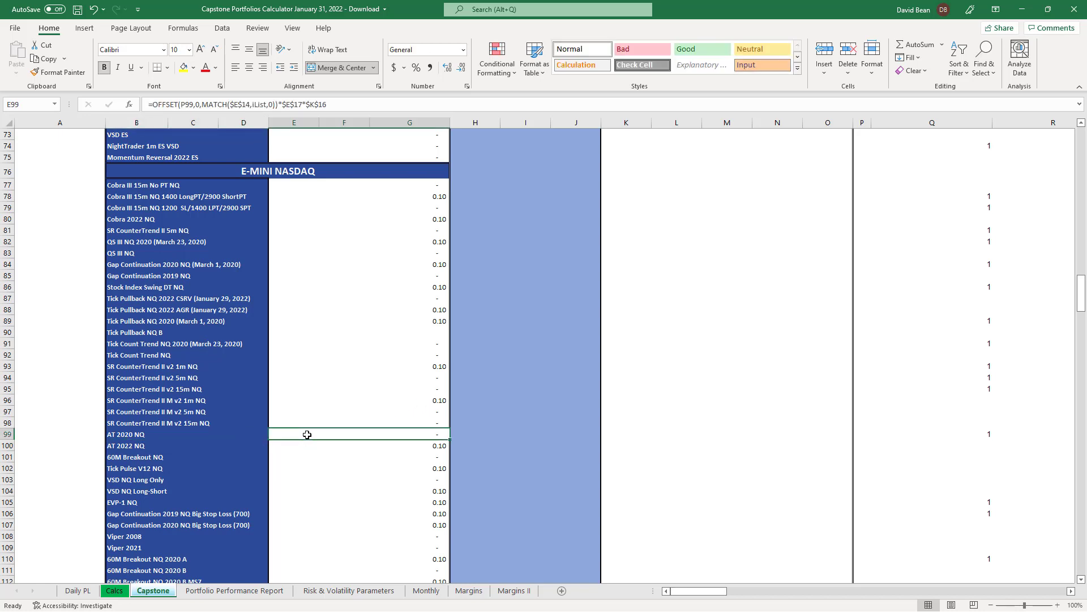
pyautogui.scroll(-2, 357, 440)
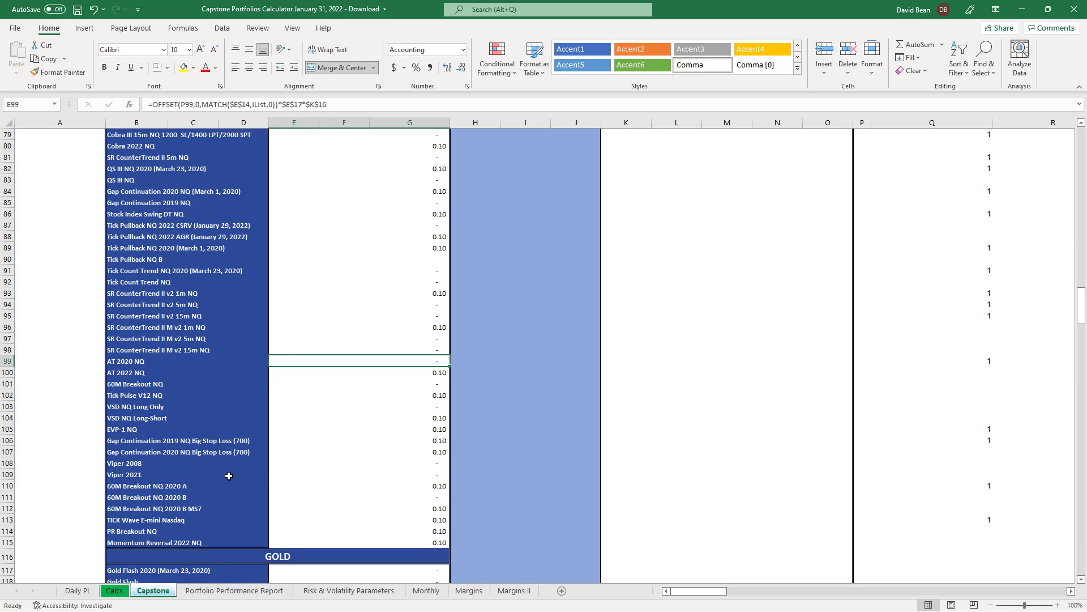
pyautogui.click(280, 512)
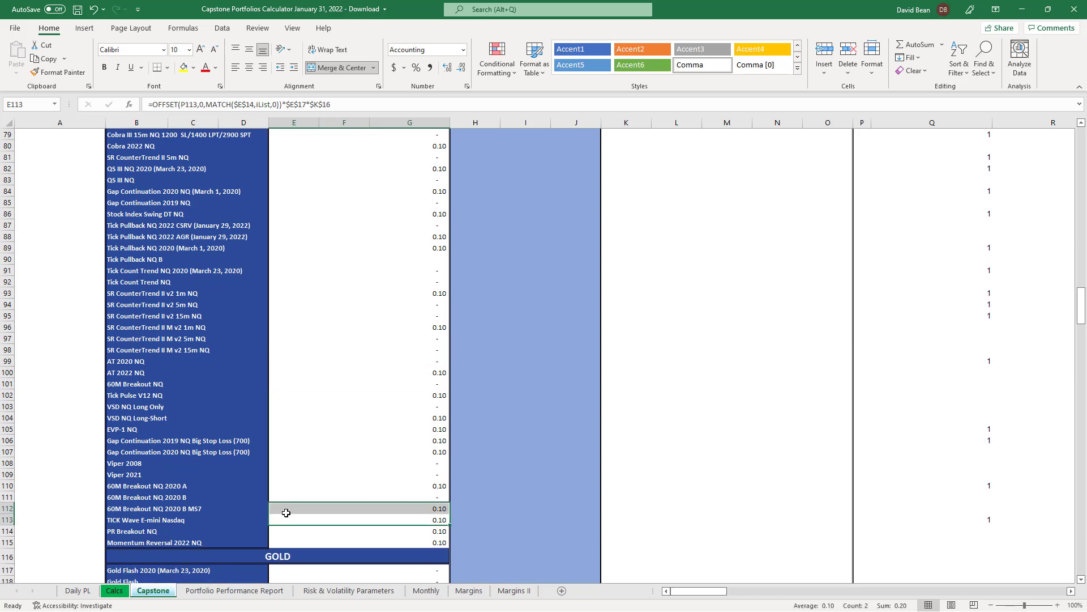
pyautogui.click(309, 542)
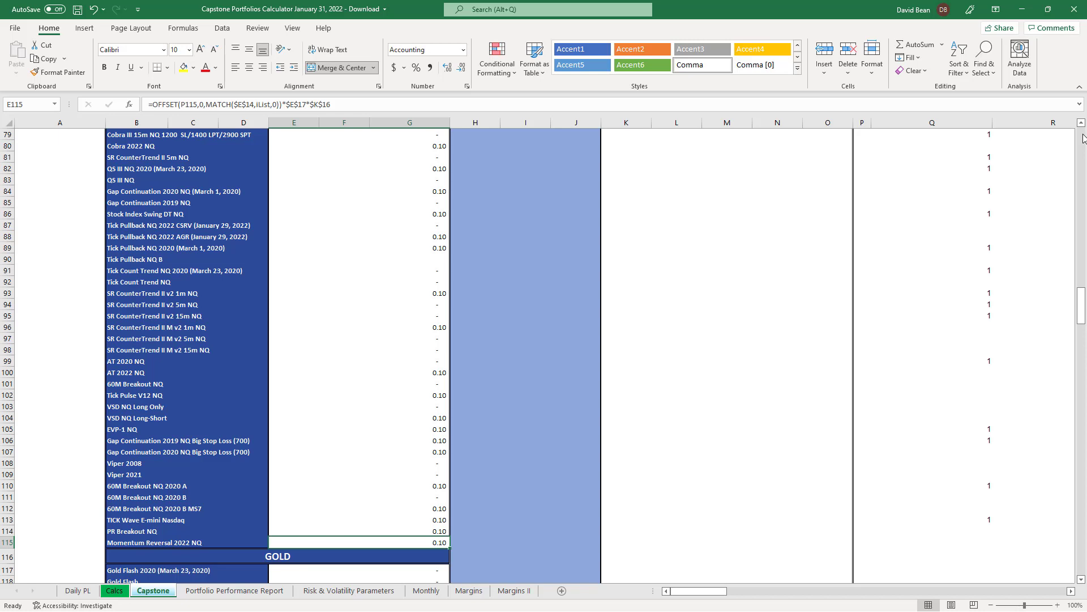
# - Return to the top and open the portfolio dropdown in cell E14
pyautogui.click(1083, 137)
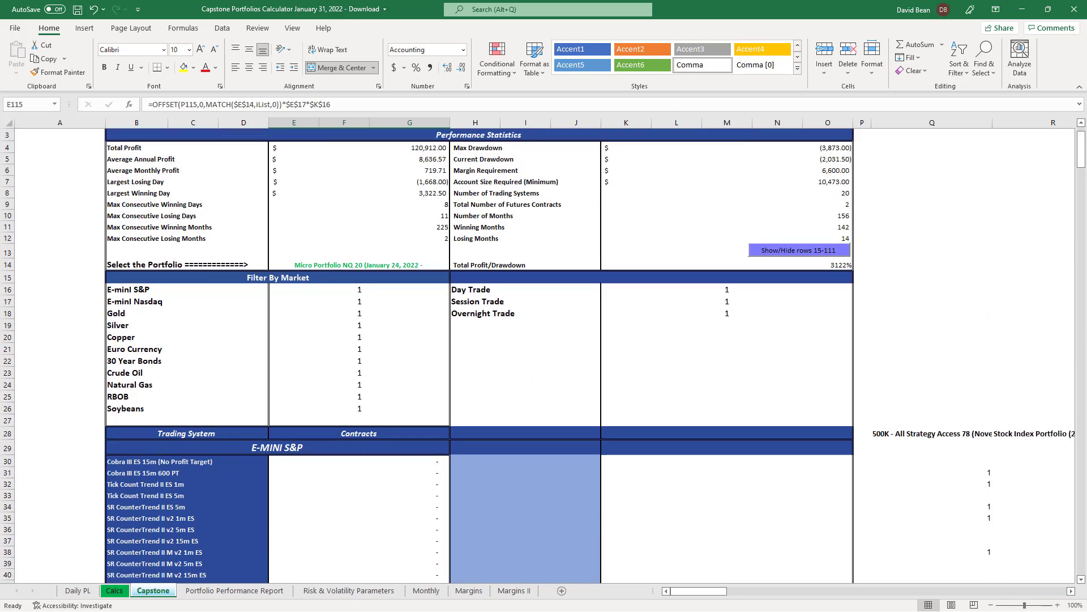
pyautogui.scroll(1, 1084, 184)
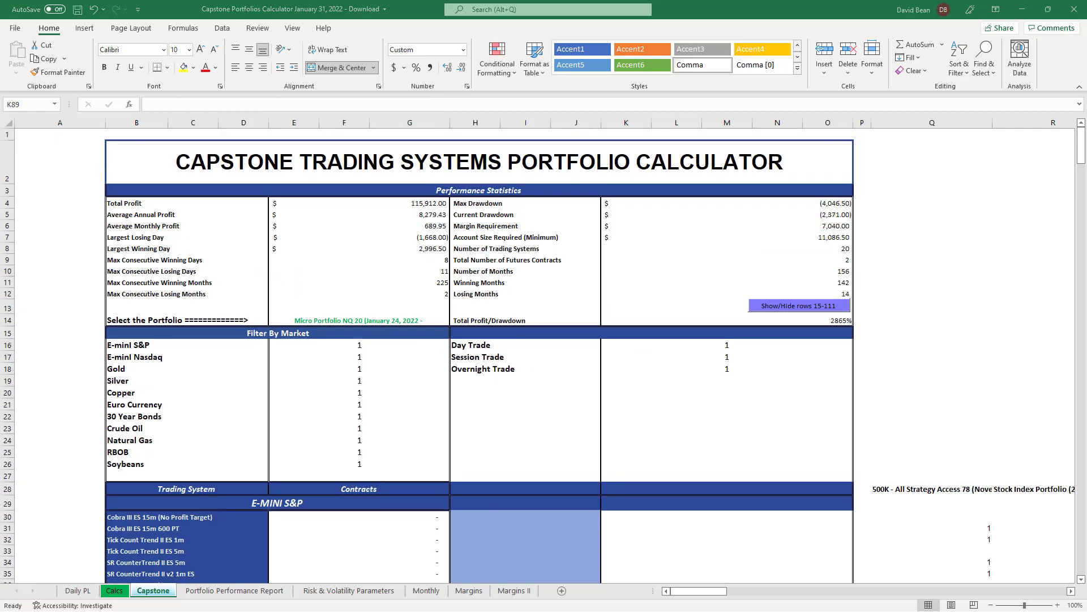
pyautogui.click(408, 321)
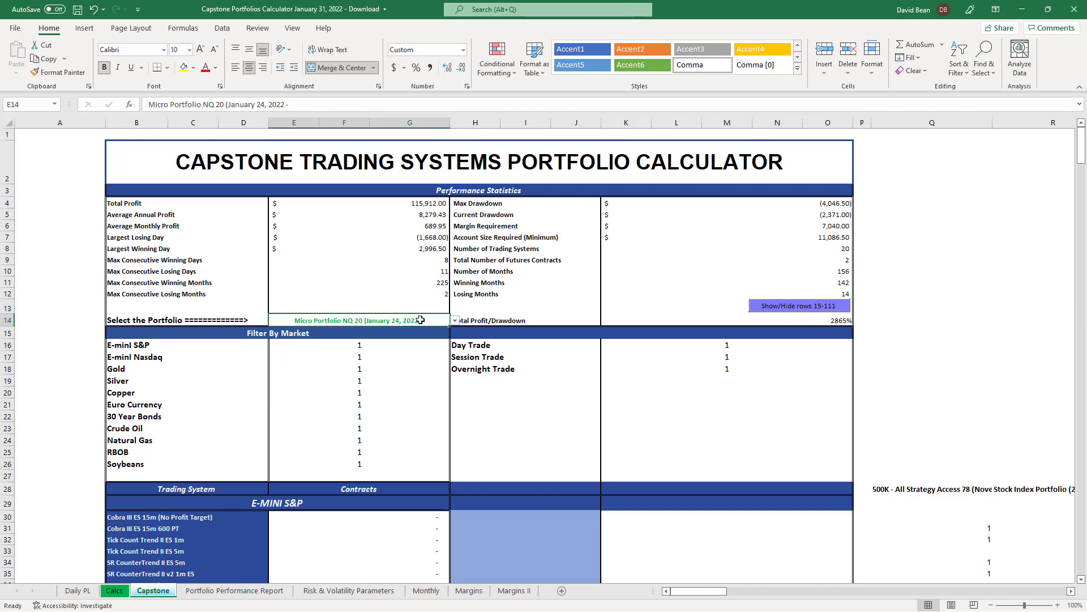
pyautogui.click(455, 321)
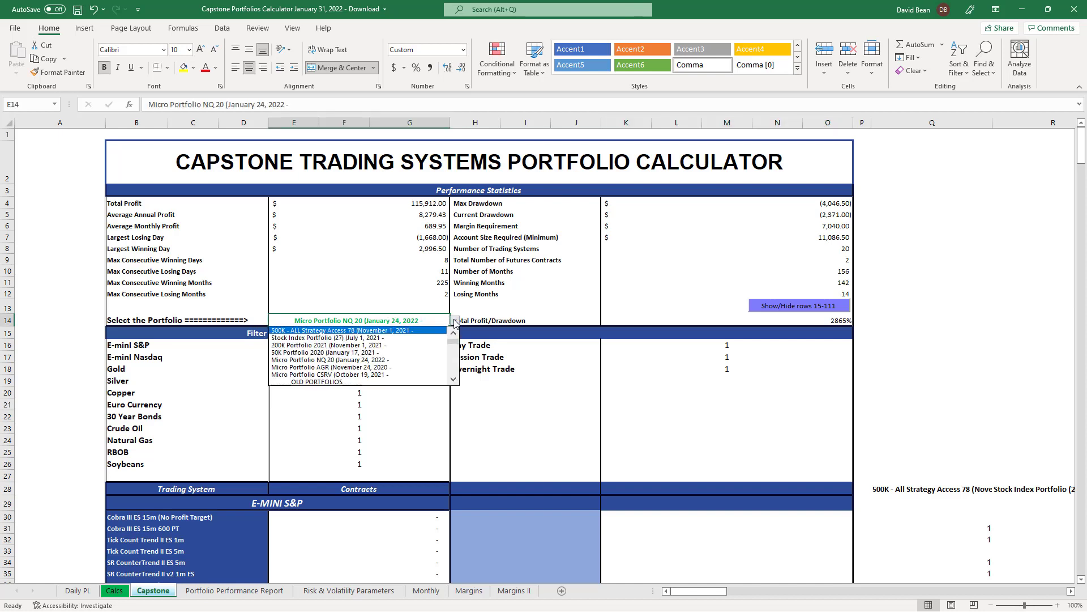
# - Switch to Stock Index Portfolio (27), hide the system rows, and total the 2020–2021 monthly results
pyautogui.click(401, 338)
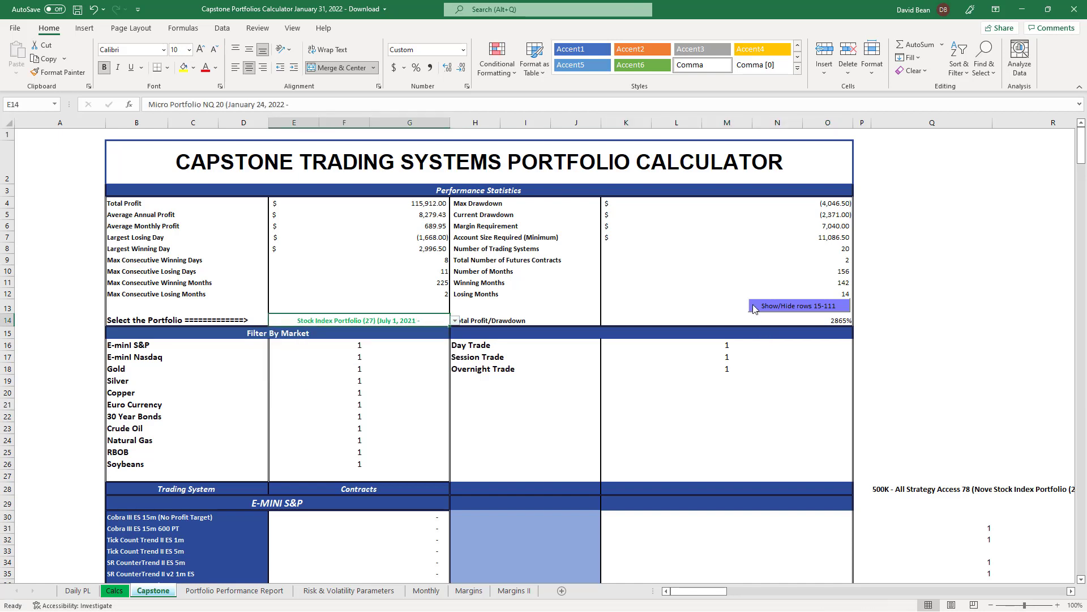
pyautogui.click(753, 307)
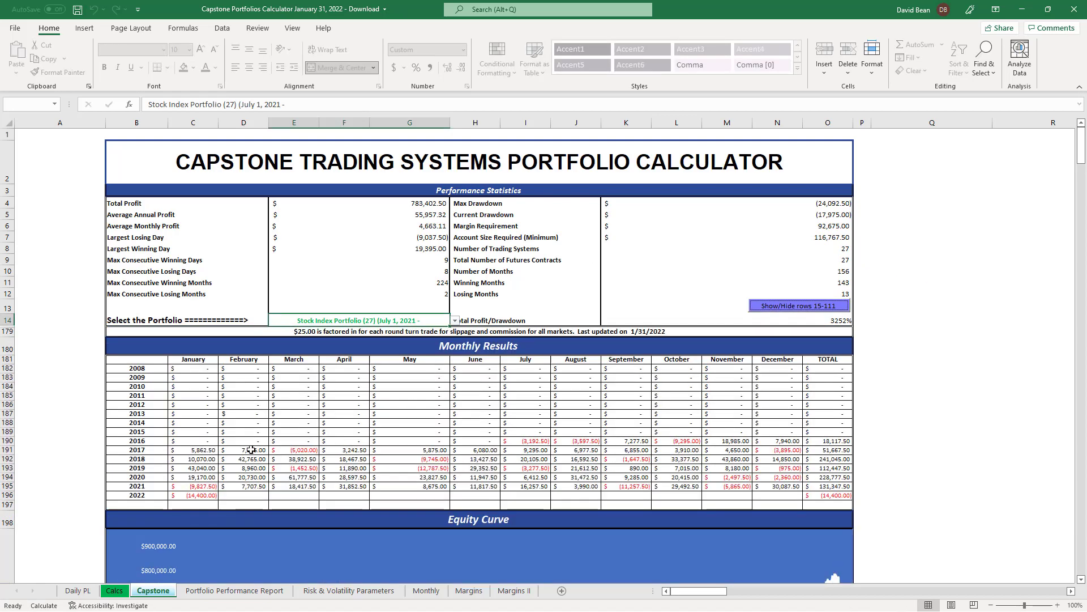
pyautogui.click(195, 496)
pyautogui.click(198, 486)
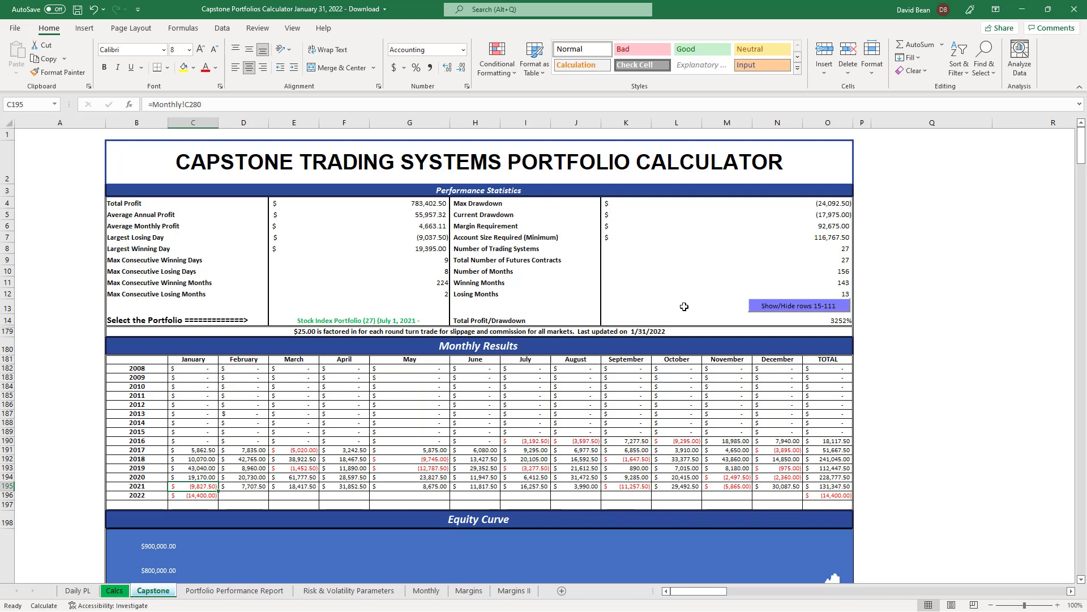
pyautogui.moveTo(249, 478); pyautogui.dragTo(592, 486)
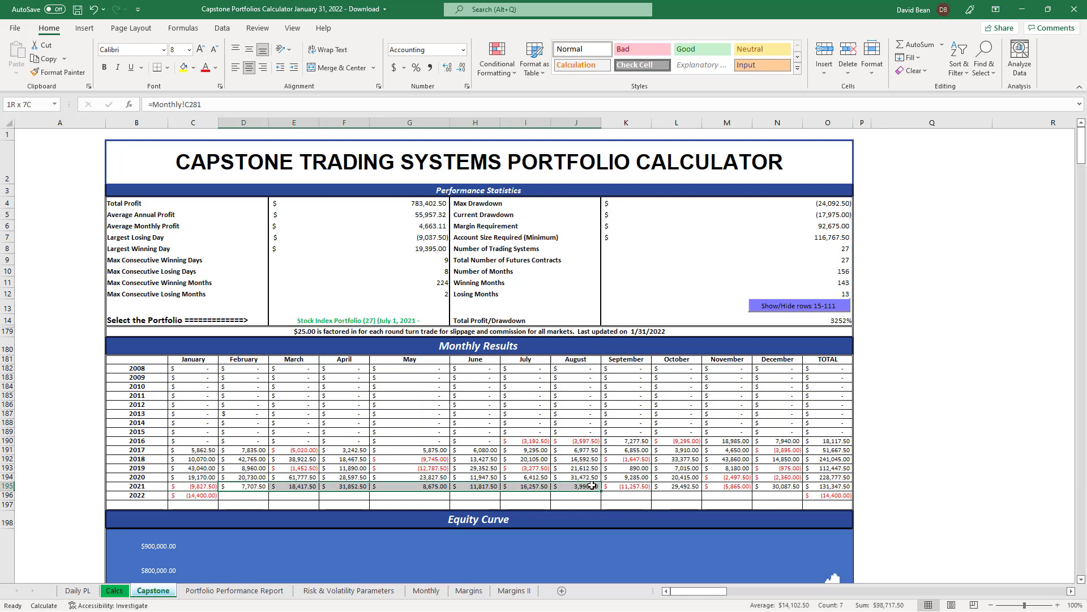
pyautogui.click(641, 486)
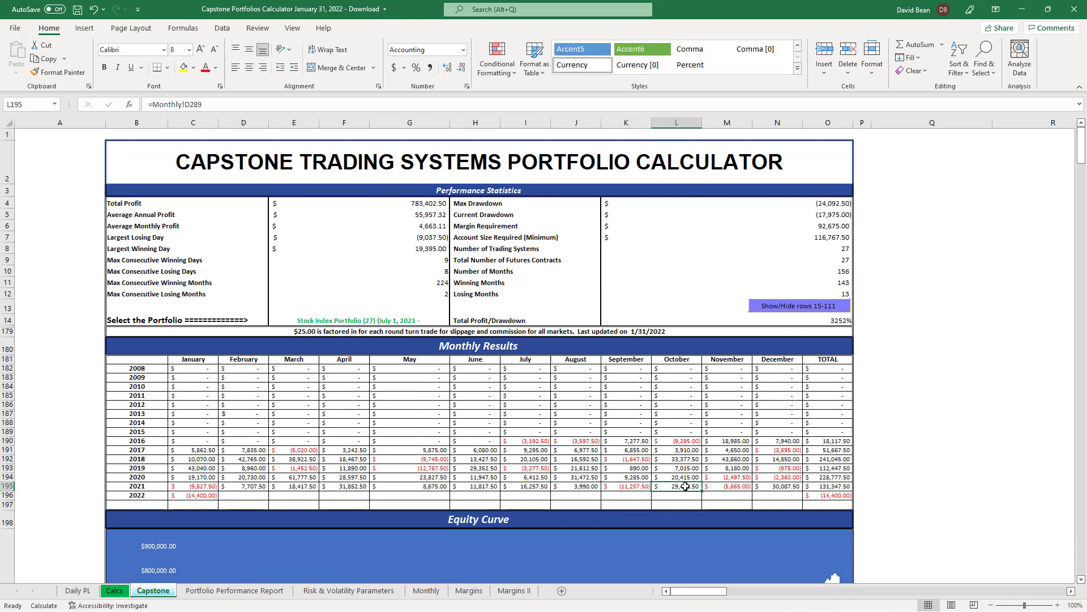
pyautogui.moveTo(685, 487); pyautogui.dragTo(776, 485)
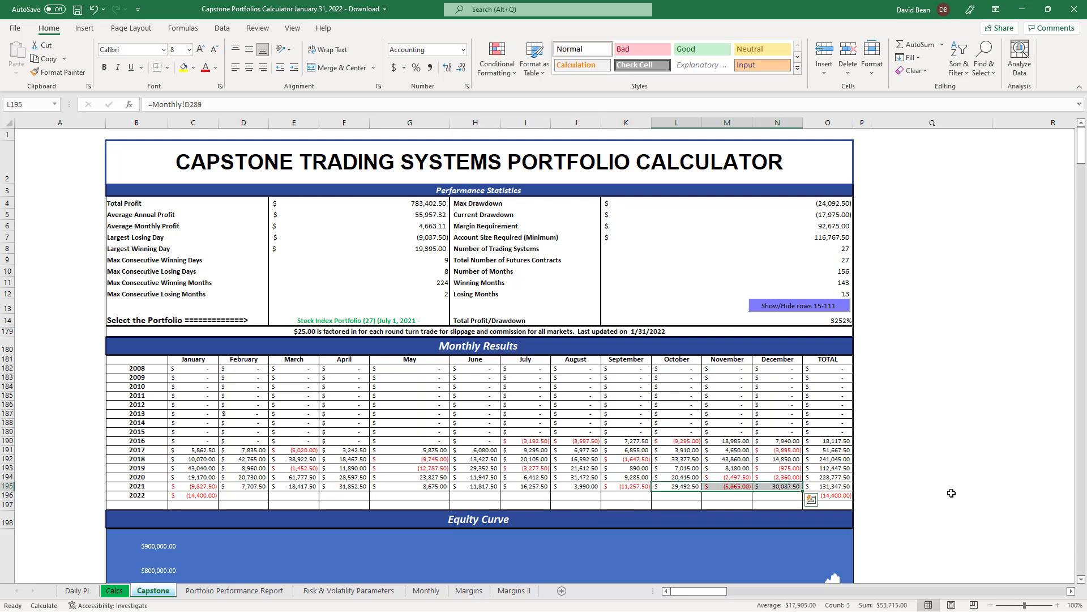
# - Review the curves below, then reselect the E14 portfolio selector and return to the top
pyautogui.scroll(-3, 1007, 387)
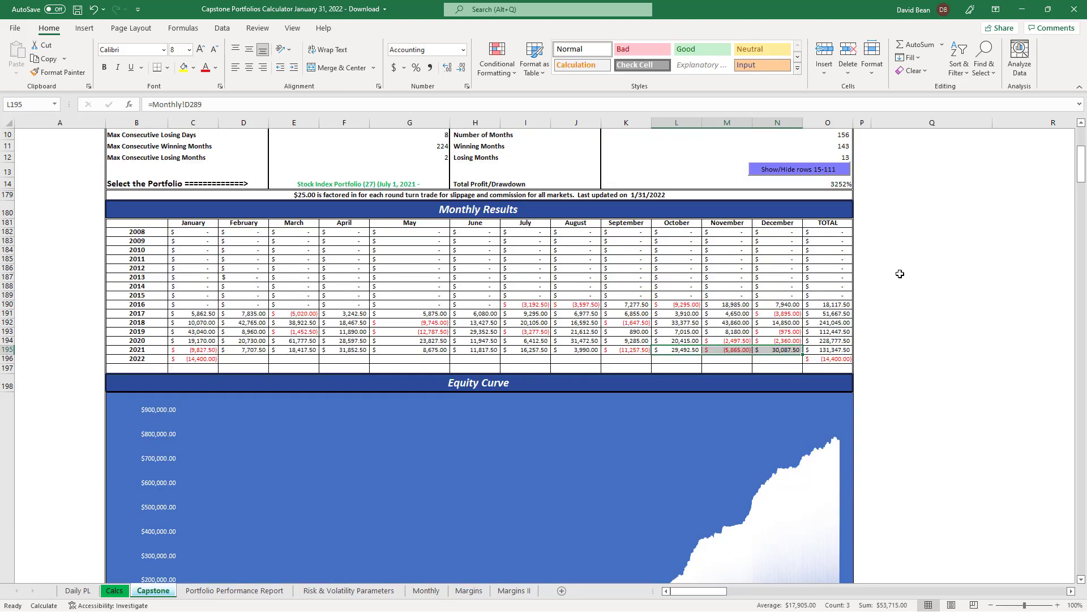
pyautogui.scroll(2, 898, 271)
pyautogui.scroll(1, 952, 333)
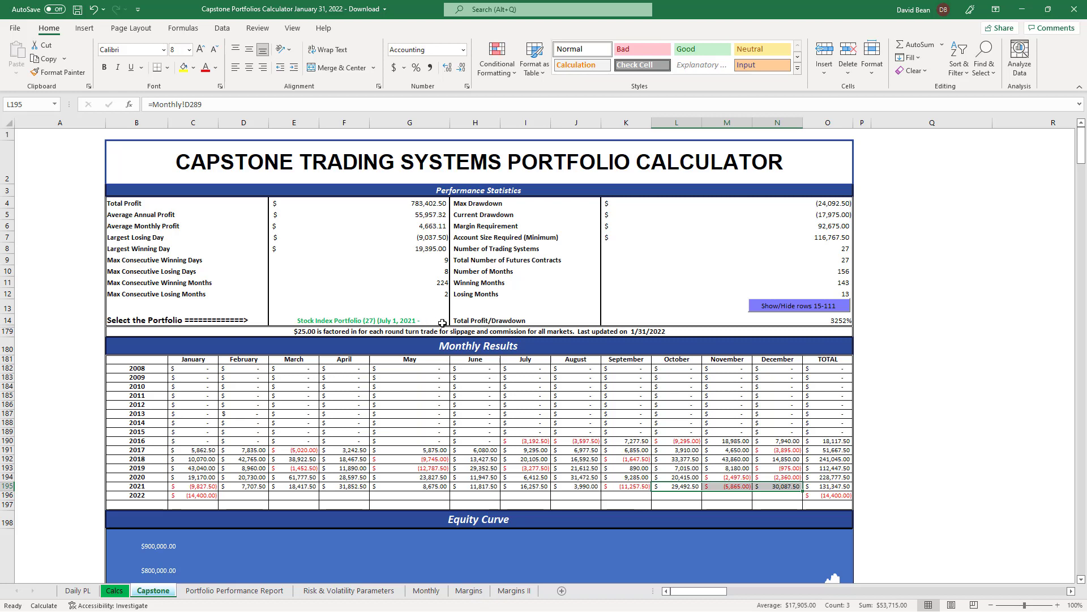
pyautogui.click(412, 320)
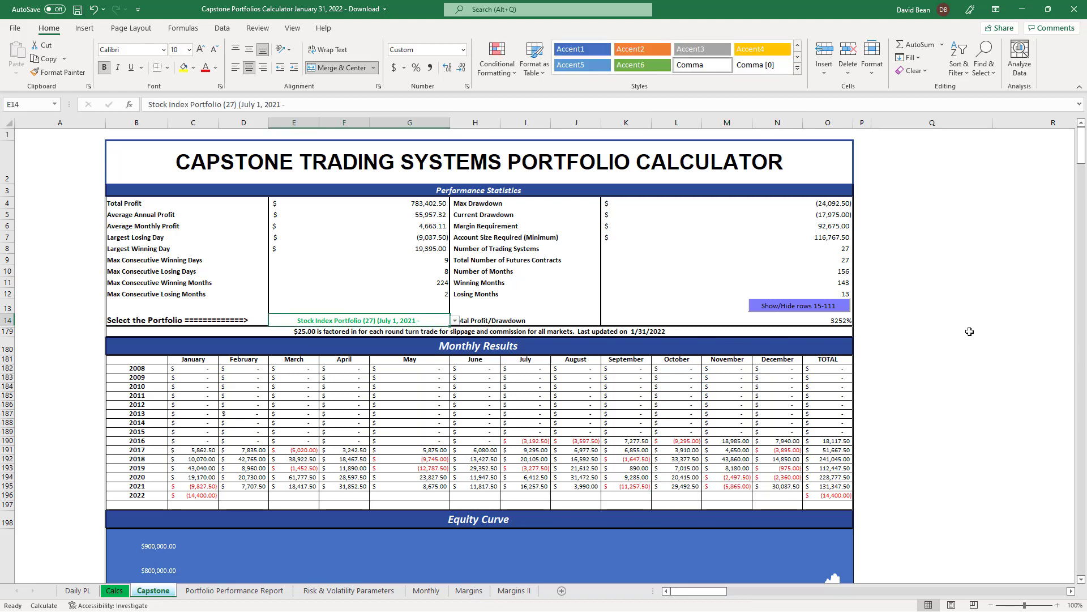
pyautogui.scroll(-15, 983, 376)
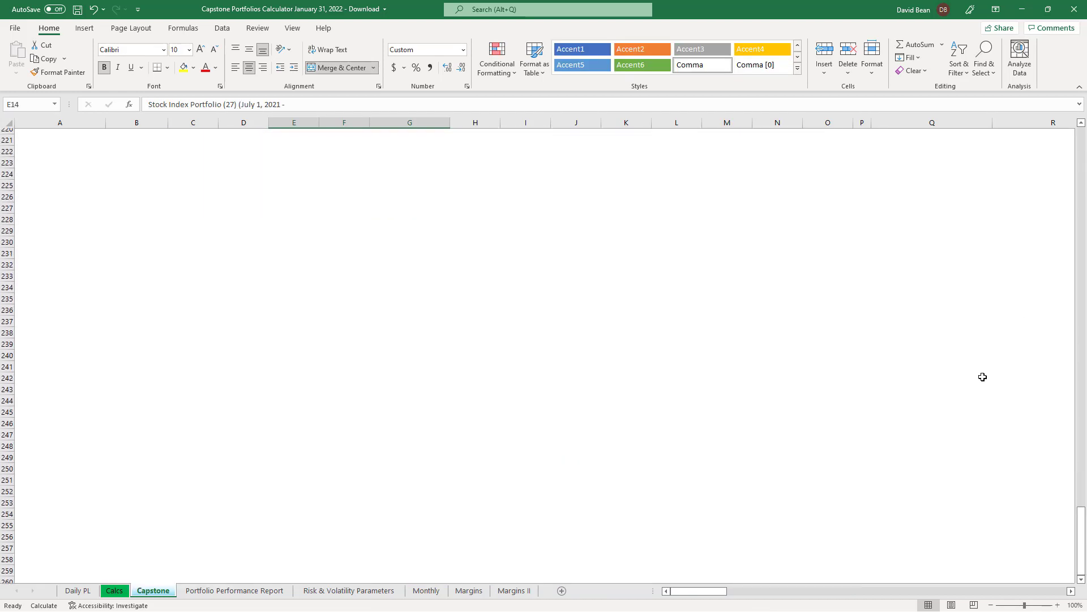
pyautogui.scroll(1, 983, 376)
pyautogui.scroll(3, 983, 377)
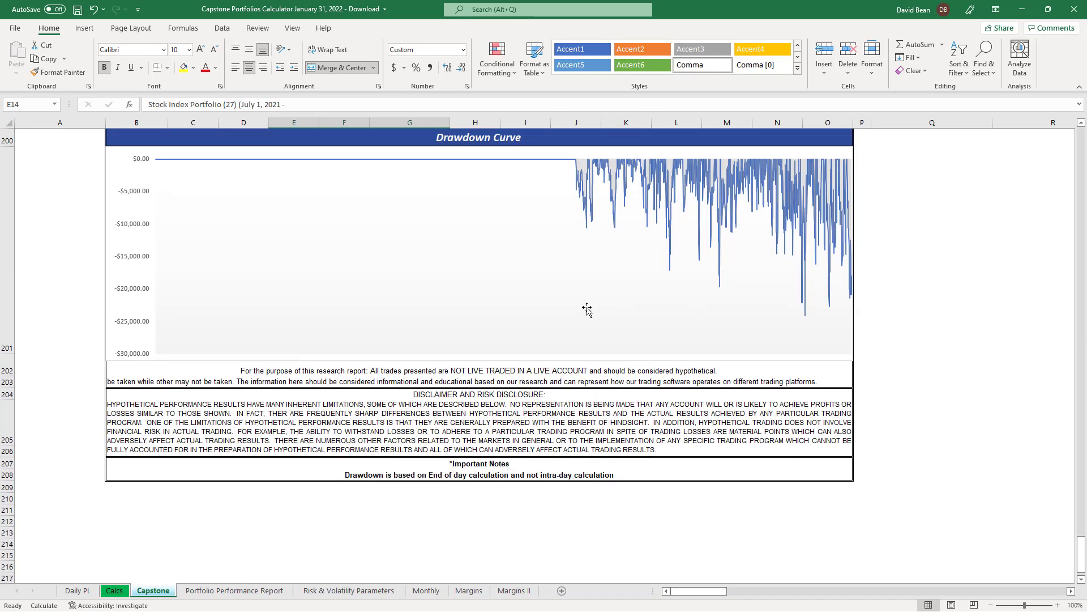
pyautogui.click(1084, 133)
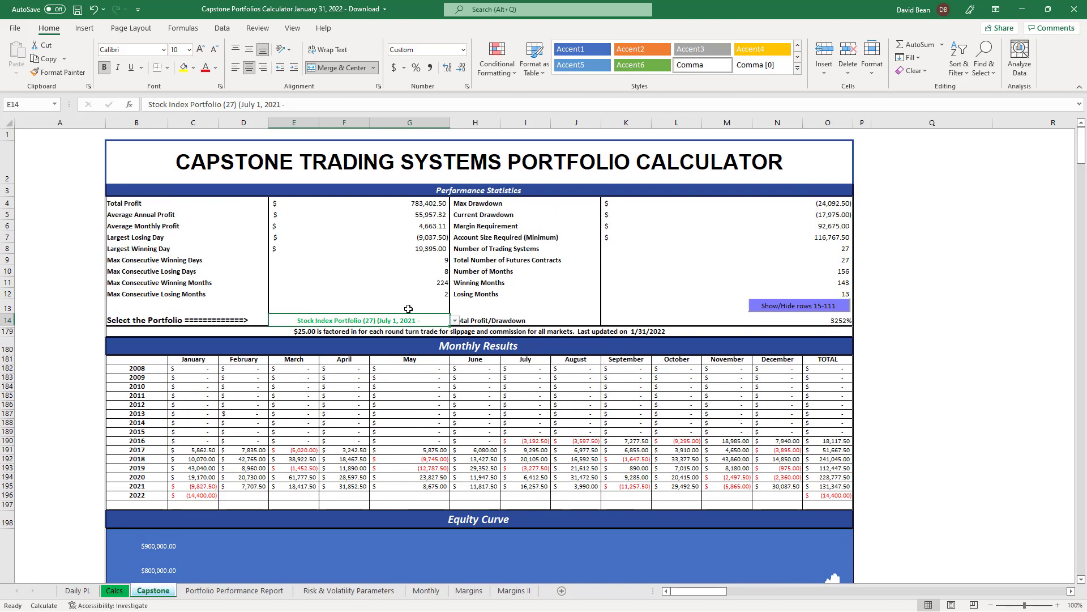
# - Choose 200K Portfolio 2021 from the E14 portfolio dropdown
pyautogui.click(454, 321)
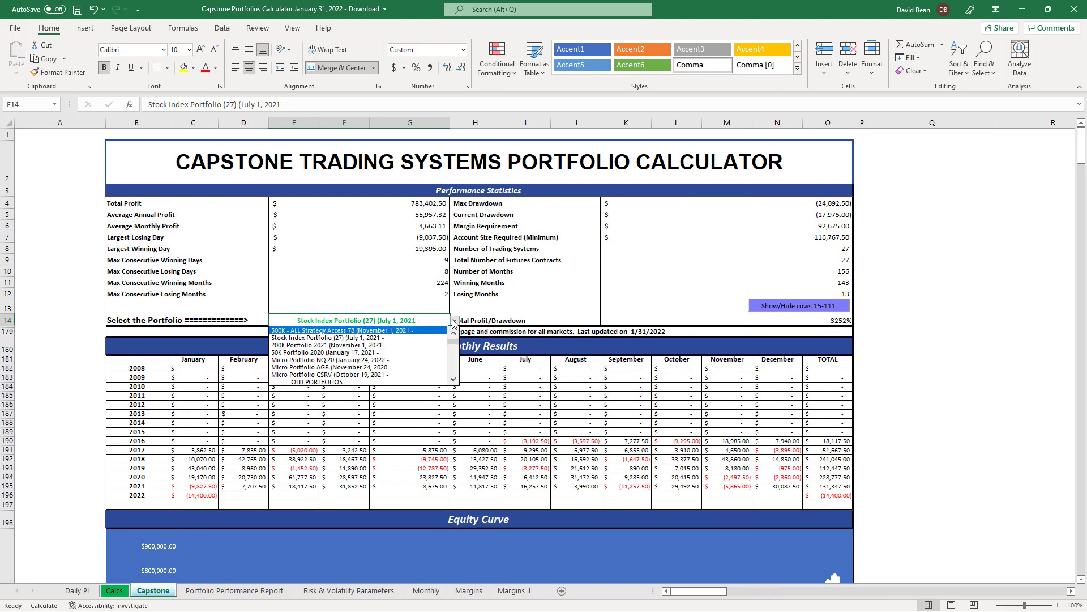
pyautogui.click(326, 345)
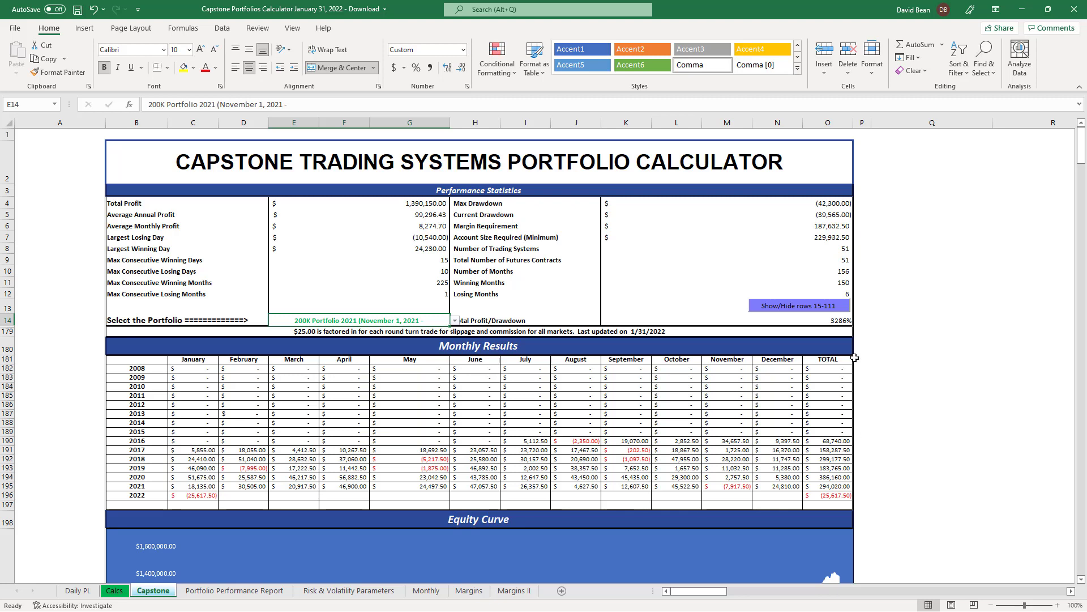
pyautogui.scroll(-6, 897, 298)
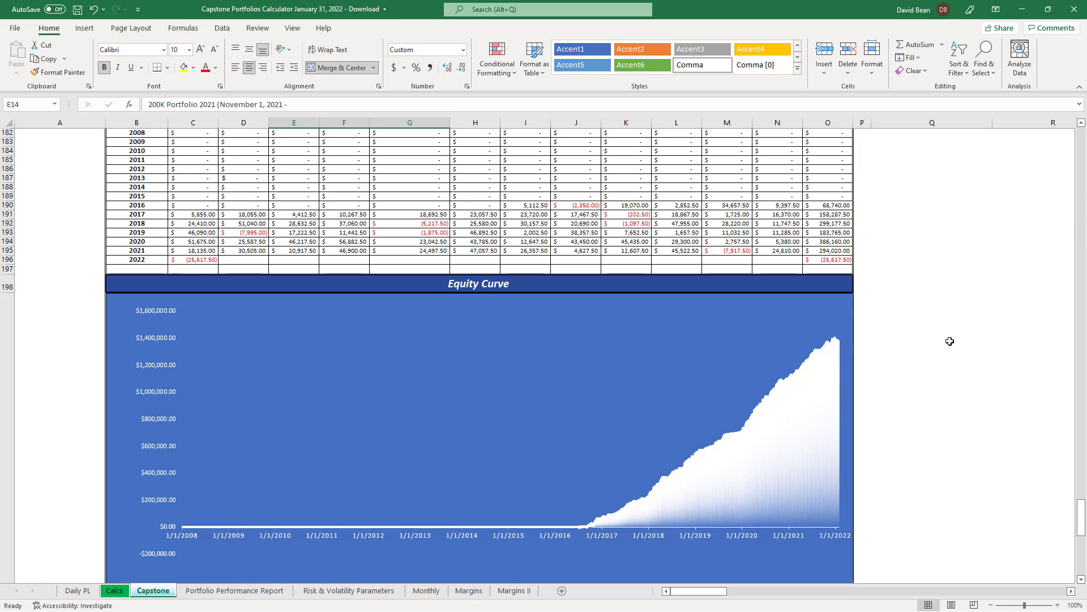
pyautogui.scroll(1, 952, 328)
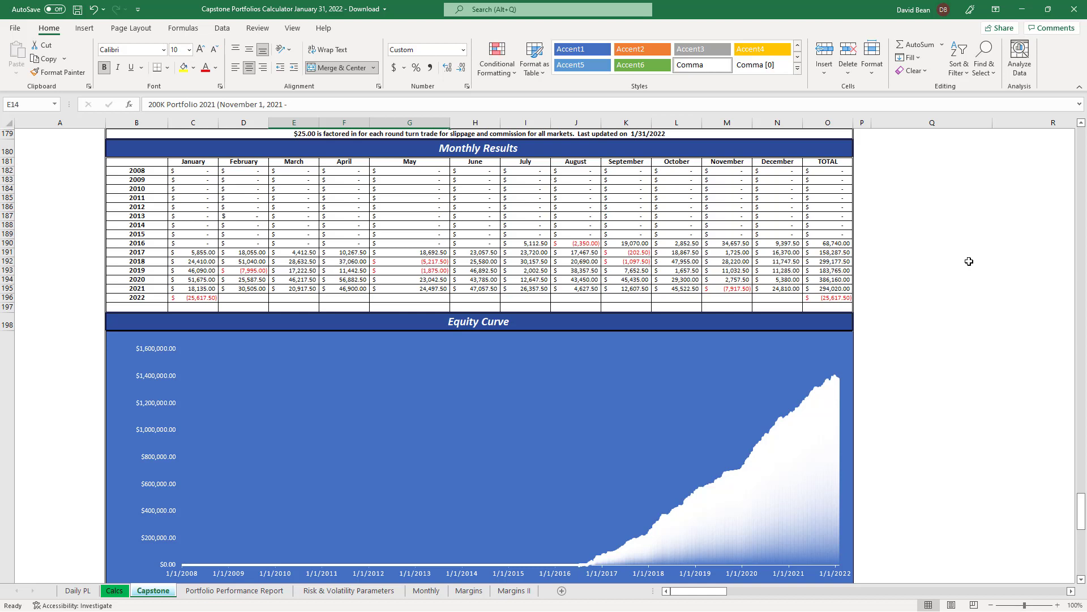
pyautogui.scroll(5, 969, 261)
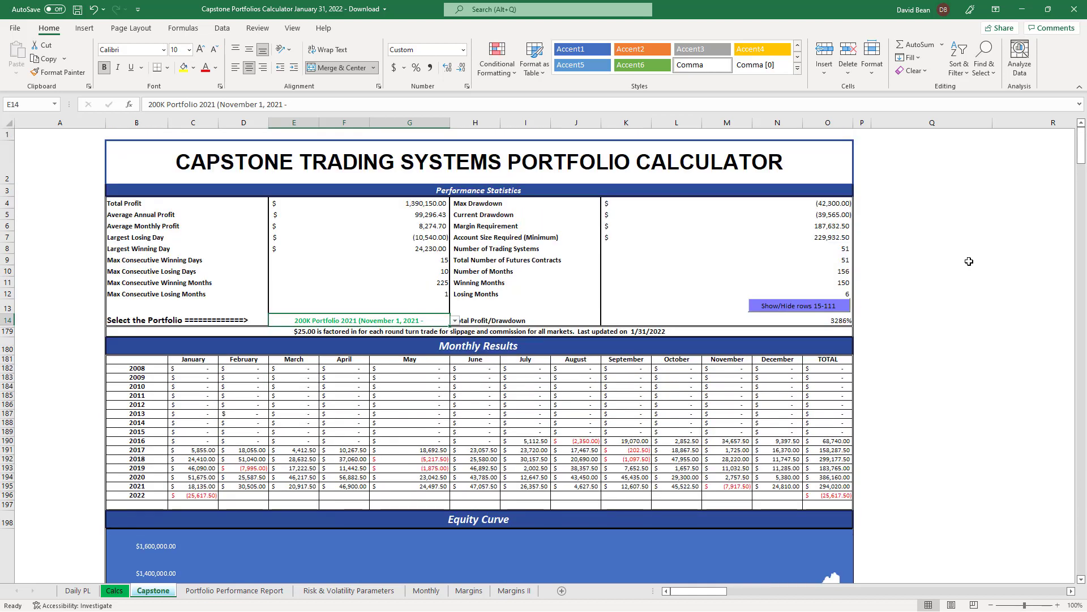
pyautogui.scroll(-6, 894, 258)
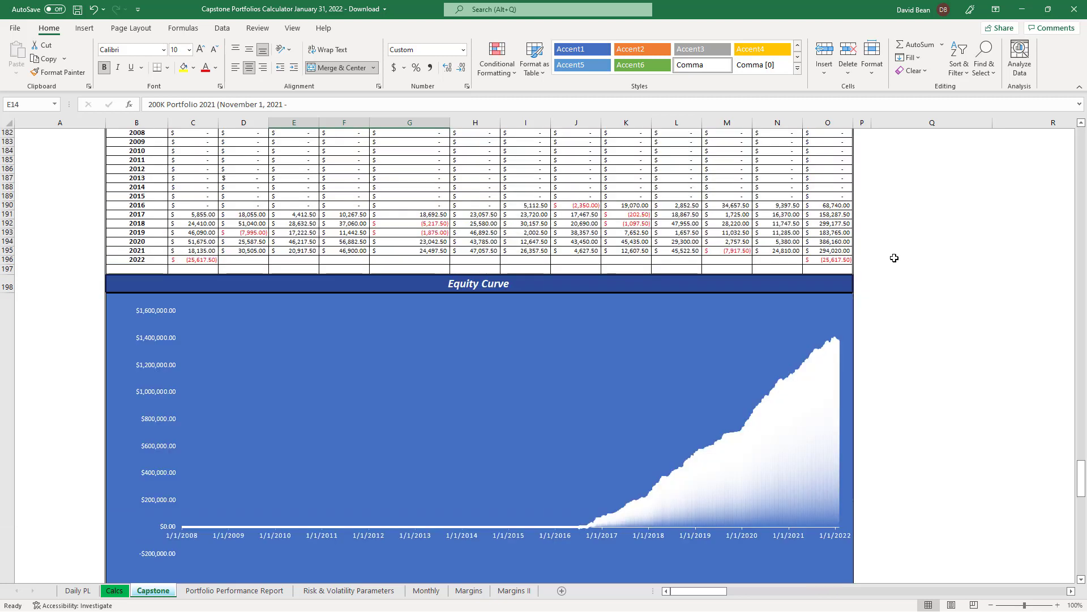
pyautogui.scroll(-3, 894, 258)
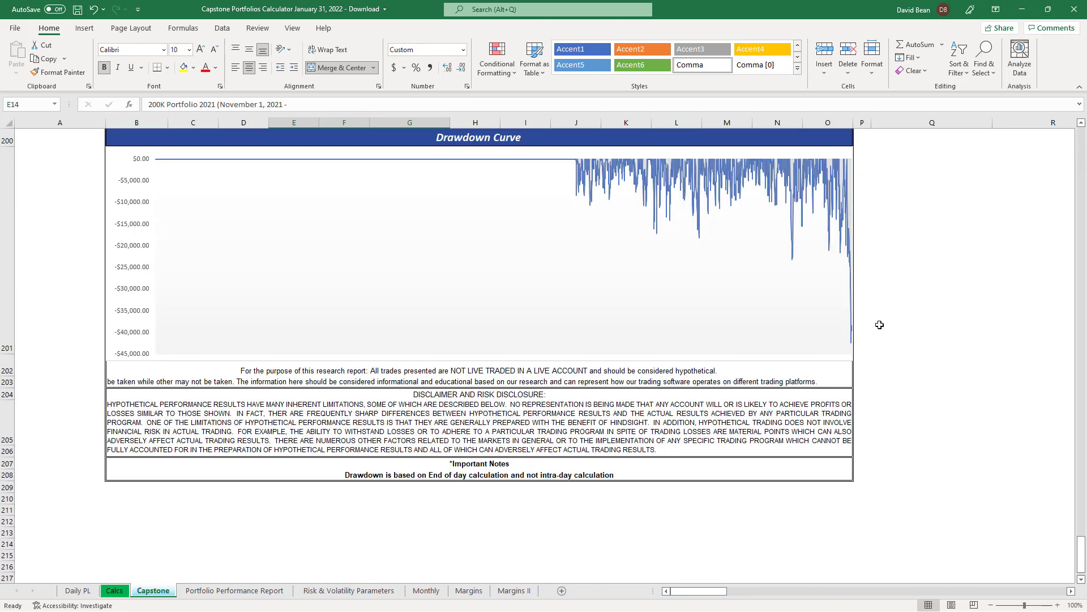
pyautogui.click(1084, 141)
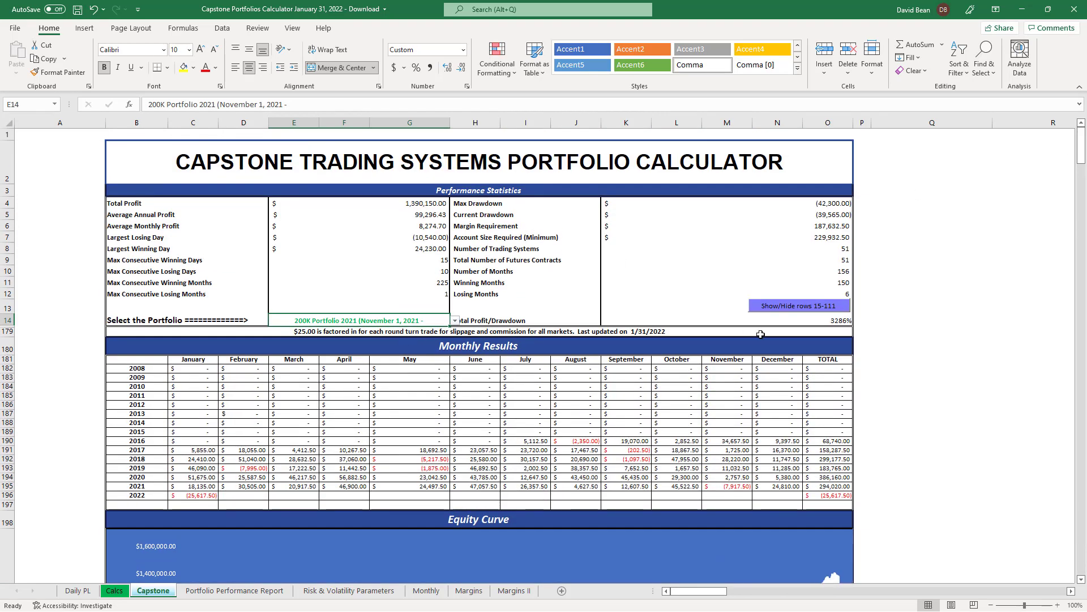
# - Reveal the Filter By Market rows and clear the Gold through Soybeans filters in E18:G26
pyautogui.click(770, 313)
pyautogui.click(771, 310)
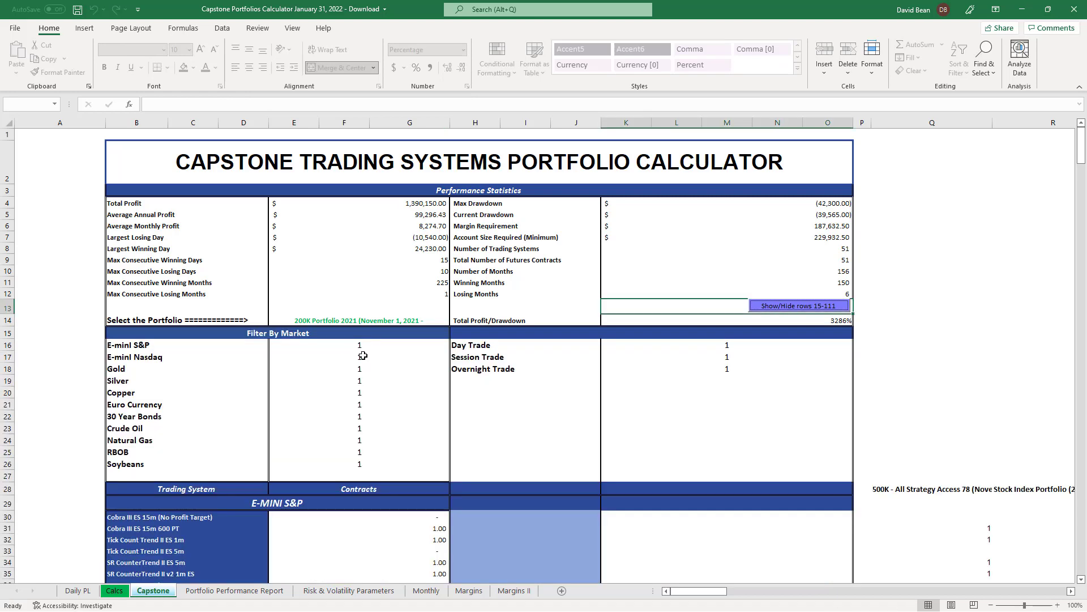
pyautogui.moveTo(361, 367); pyautogui.dragTo(382, 465)
pyautogui.press('Delete')
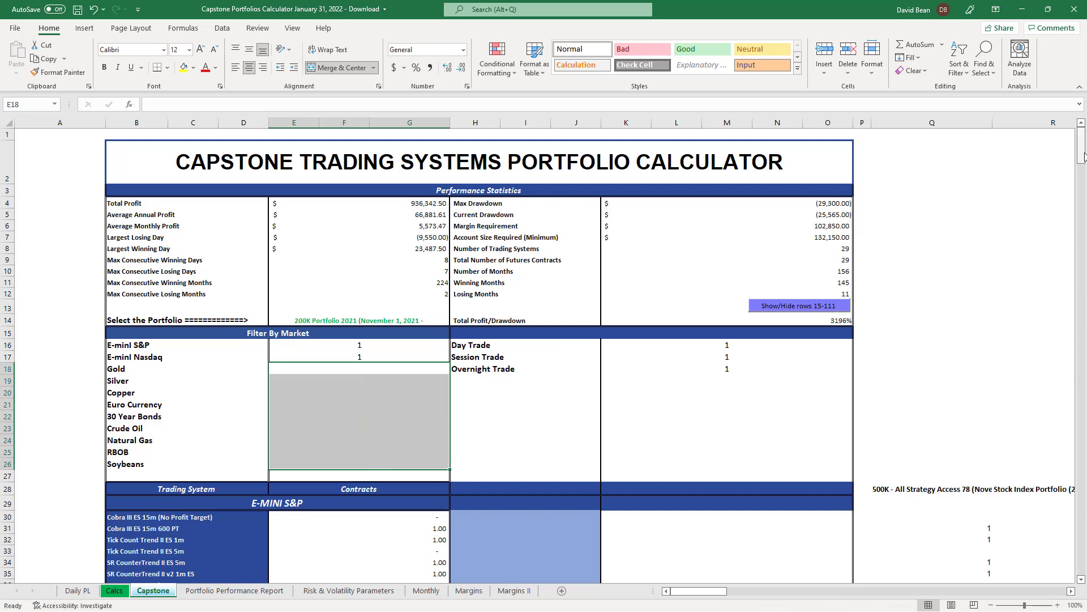
# - Scroll down to check the updated curves, then return to the top of the sheet
pyautogui.moveTo(1082, 142); pyautogui.dragTo(1082, 527)
pyautogui.scroll(1, 971, 354)
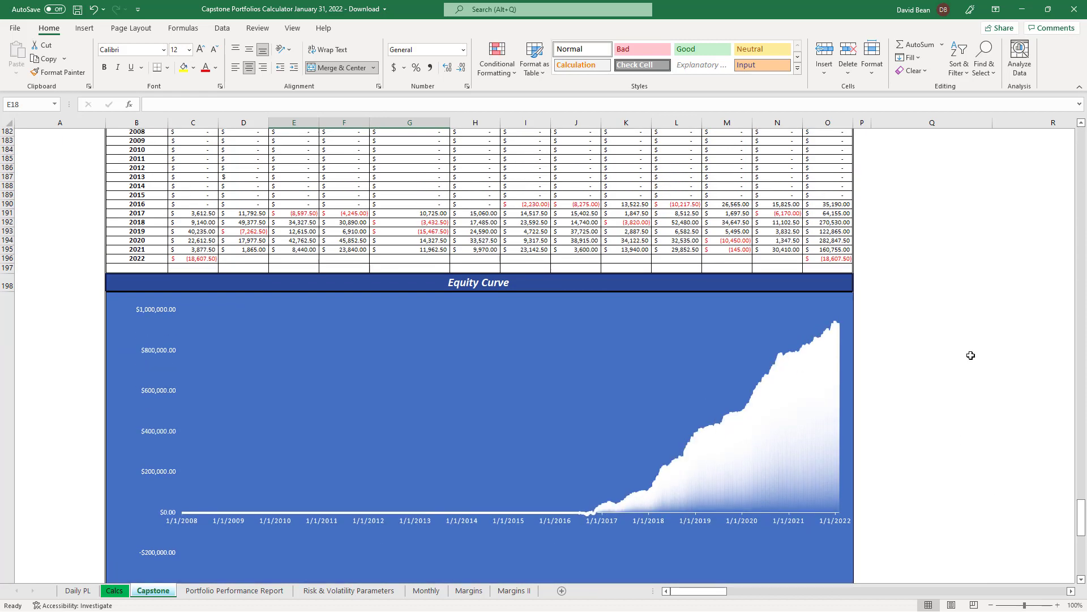
pyautogui.scroll(-5, 1022, 345)
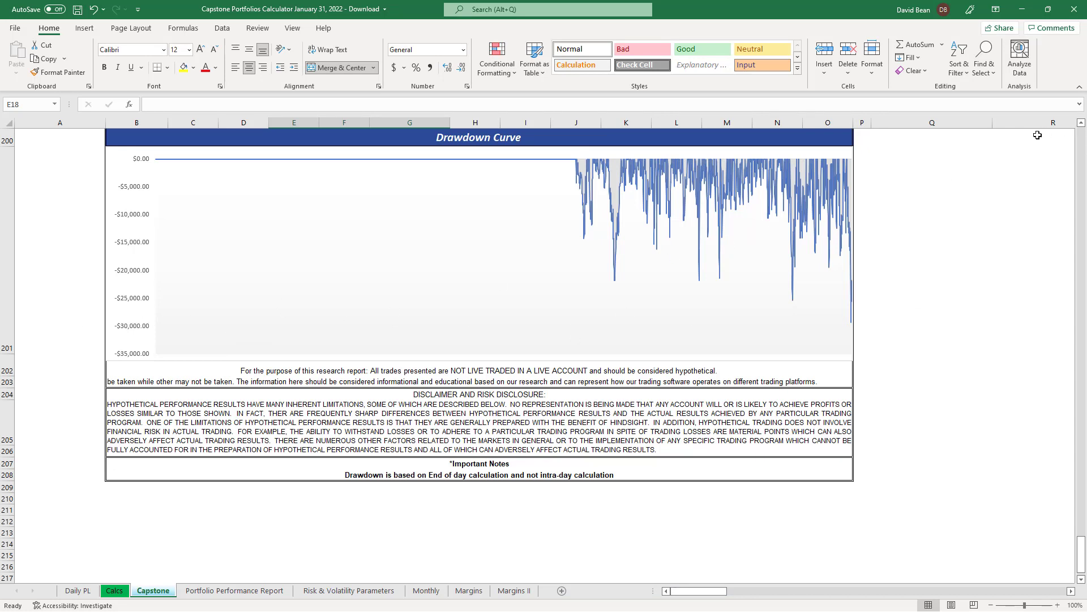
pyautogui.click(1084, 141)
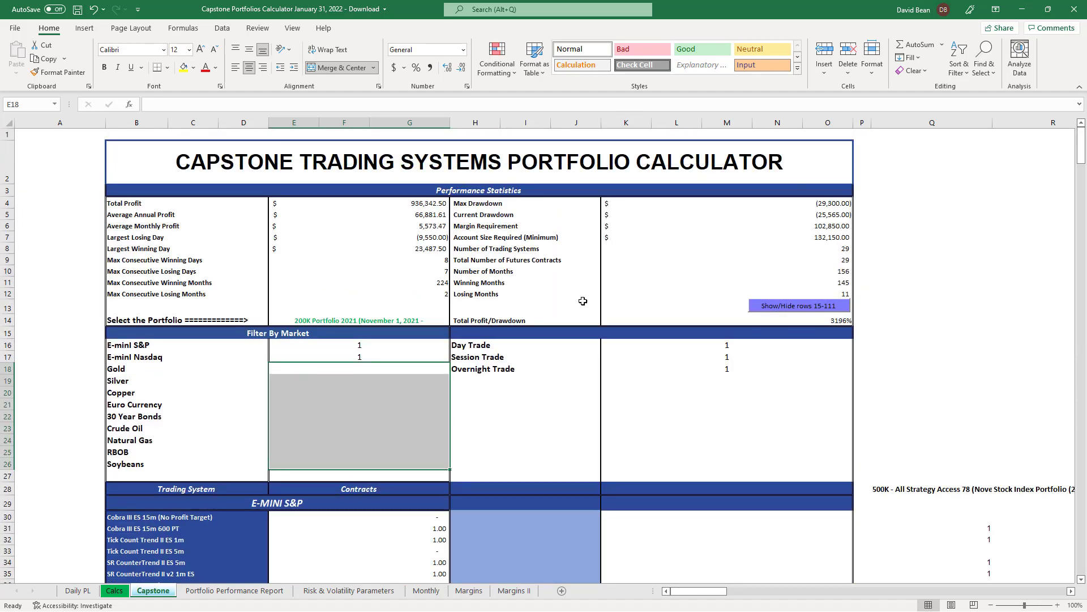
# - Clear the E-mini S&P filter in E16 and review the updated Equity and Drawdown Curves
pyautogui.click(359, 347)
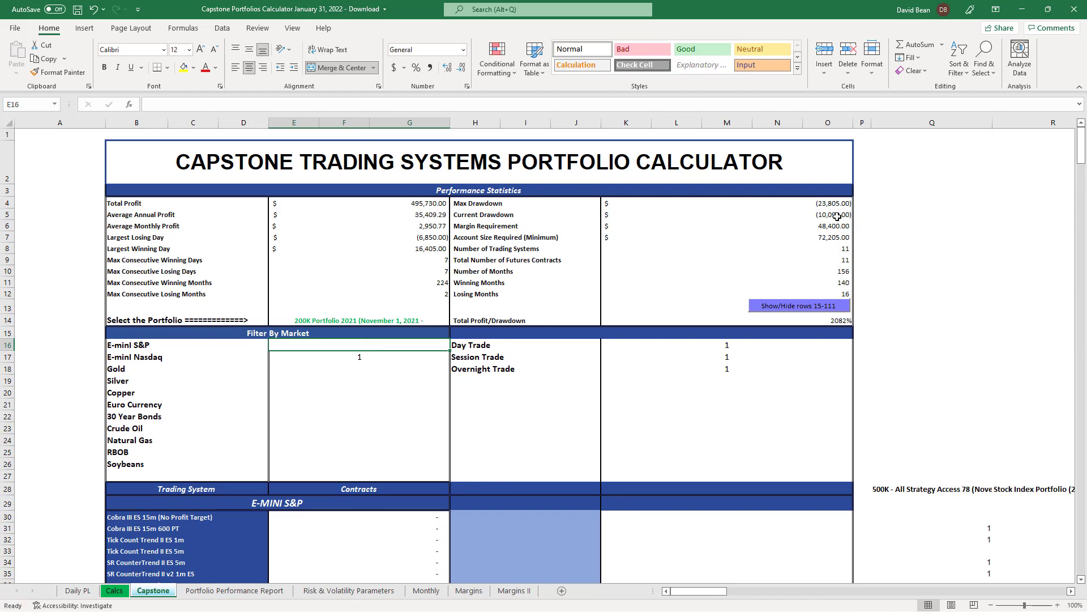
pyautogui.click(1078, 553)
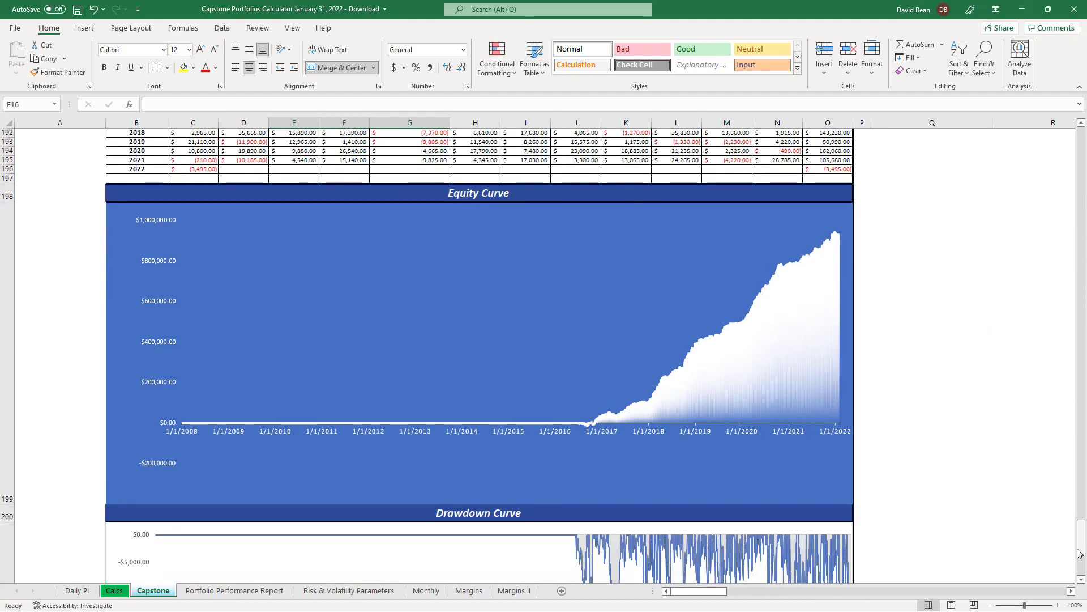
pyautogui.scroll(-3, 959, 468)
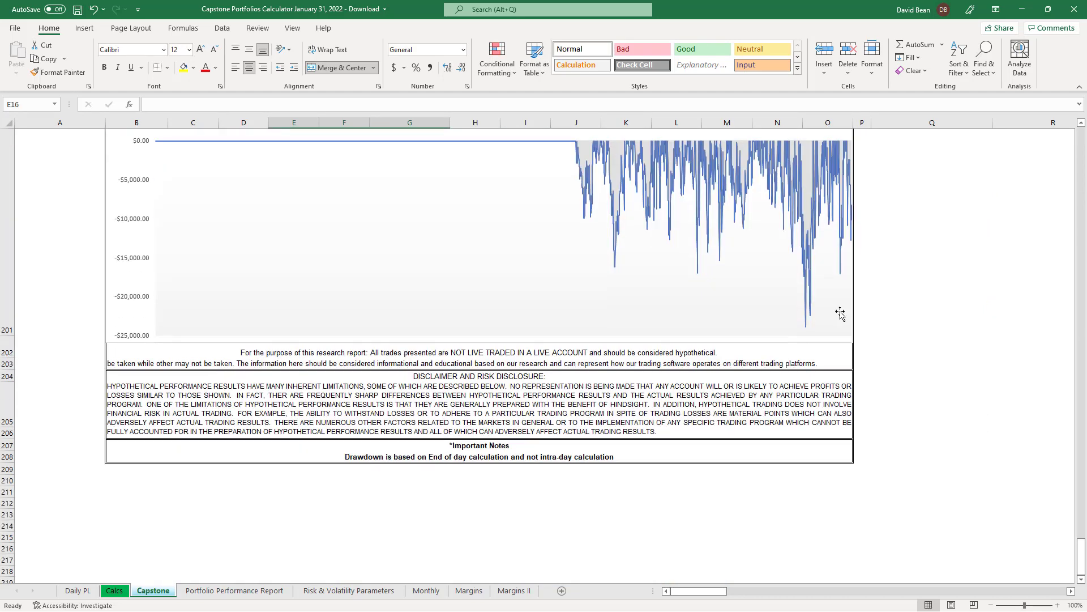
pyautogui.click(1082, 141)
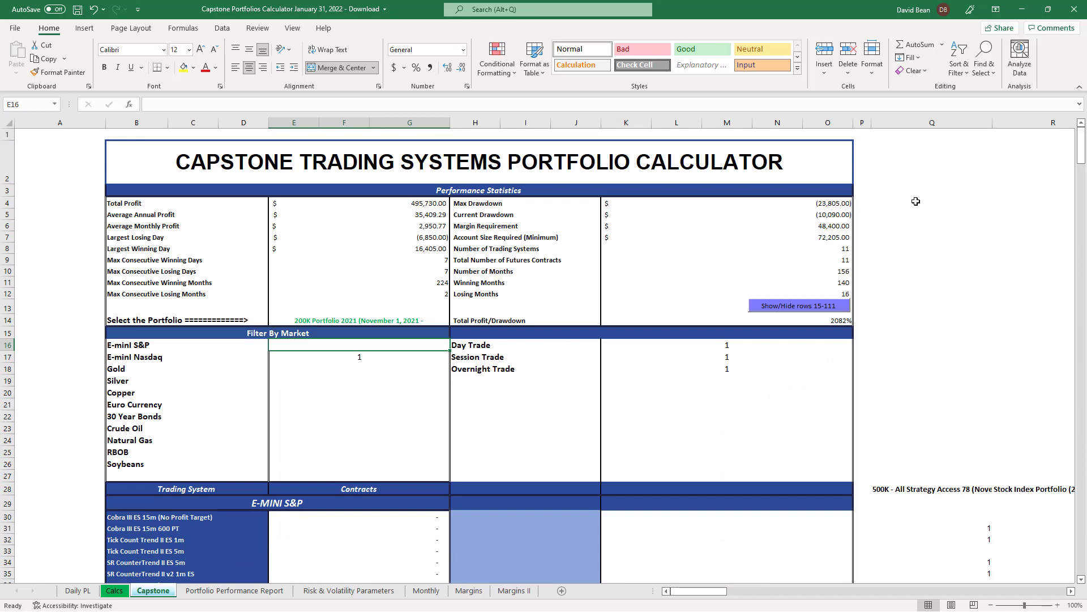
pyautogui.click(910, 205)
pyautogui.click(942, 228)
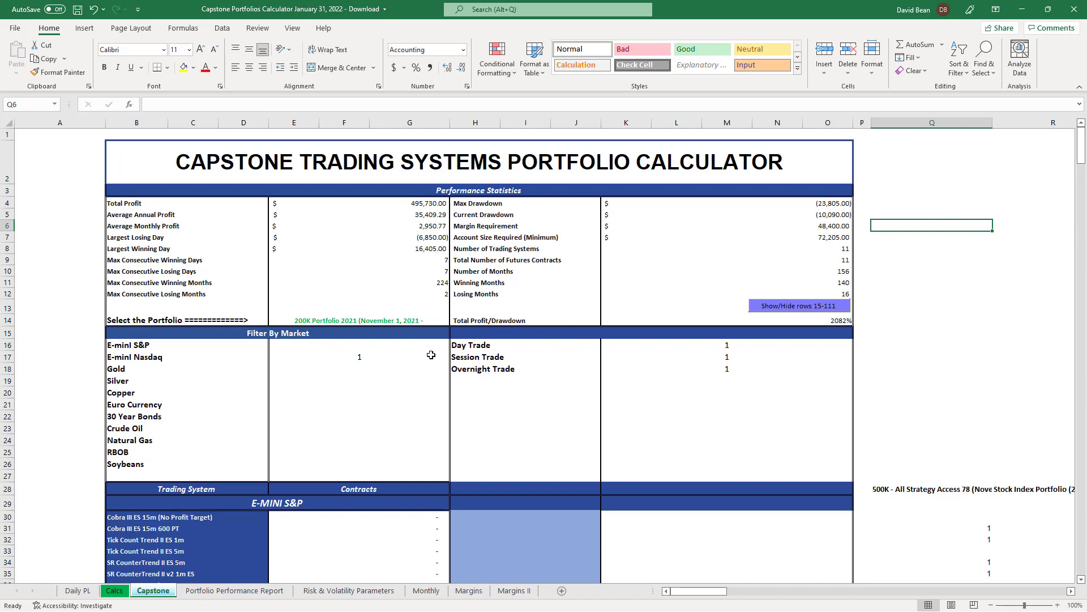
pyautogui.click(345, 347)
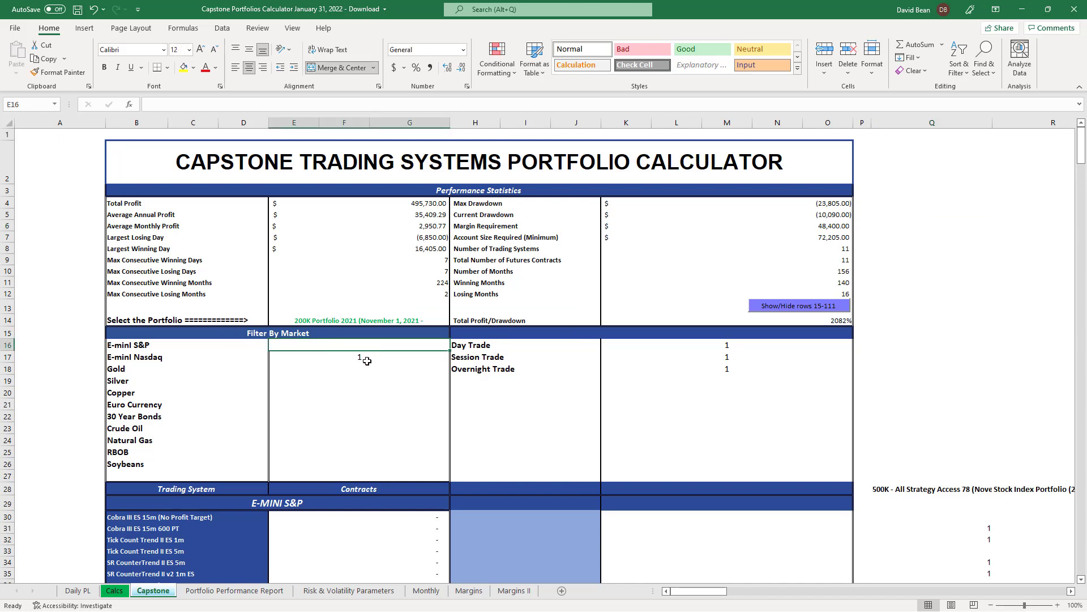
pyautogui.click(367, 359)
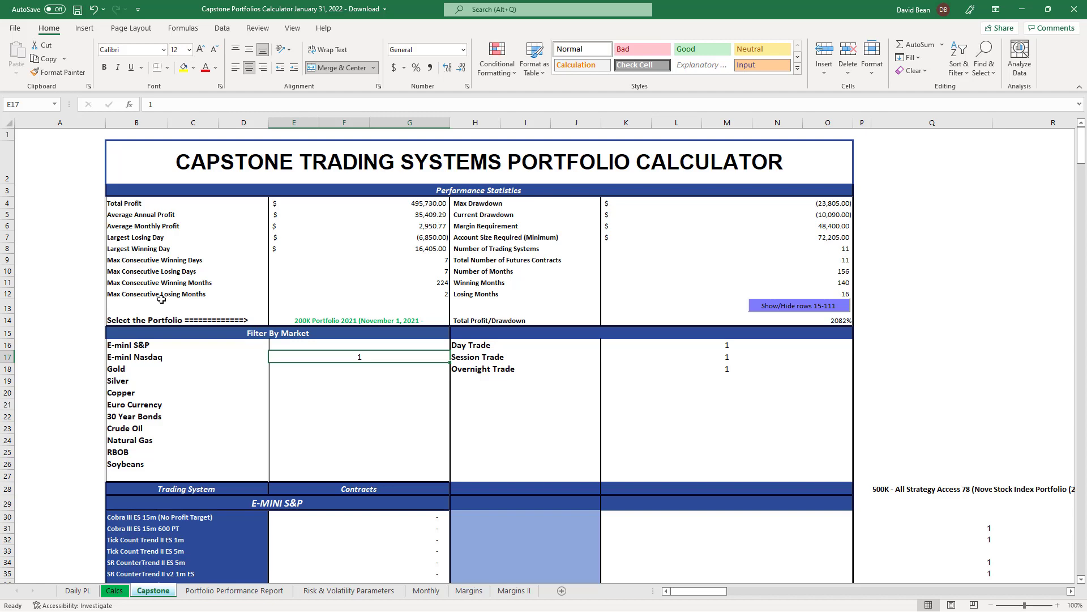
pyautogui.scroll(-3, 362, 334)
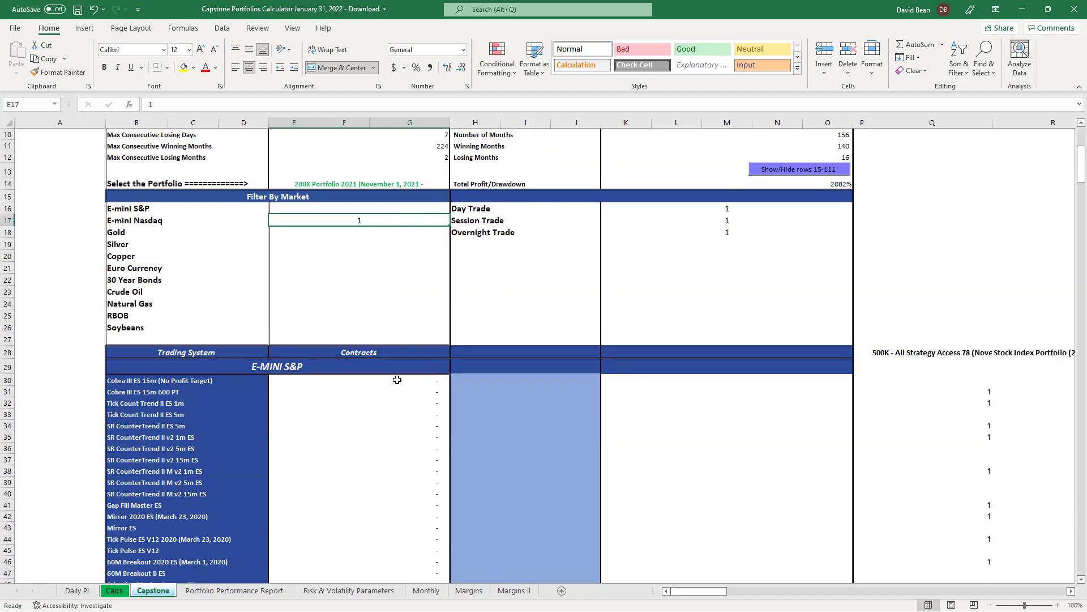
pyautogui.click(372, 389)
pyautogui.click(376, 446)
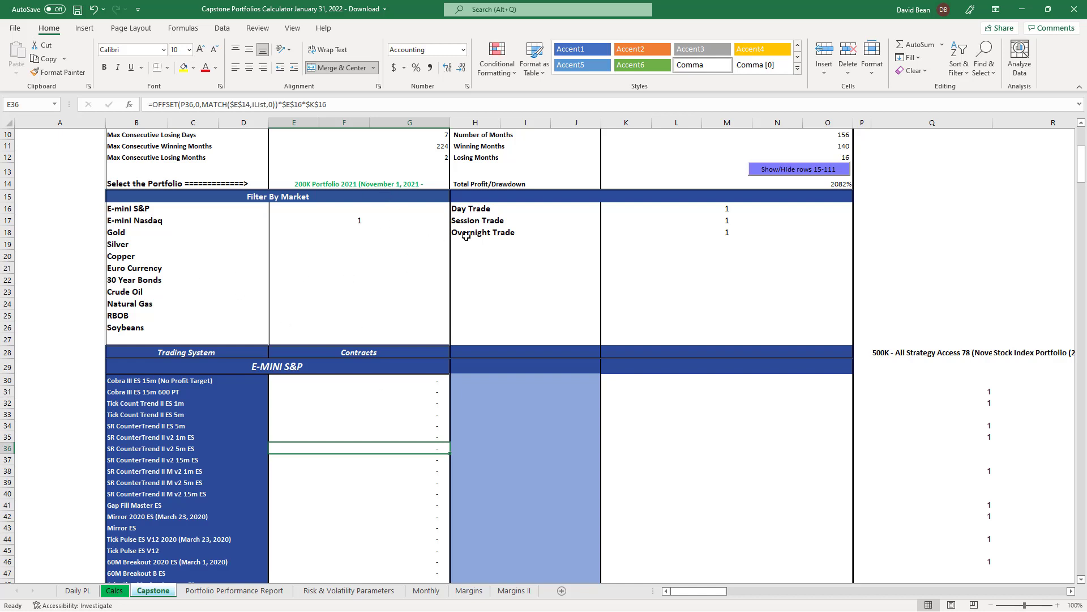
pyautogui.scroll(3, 471, 232)
pyautogui.click(378, 315)
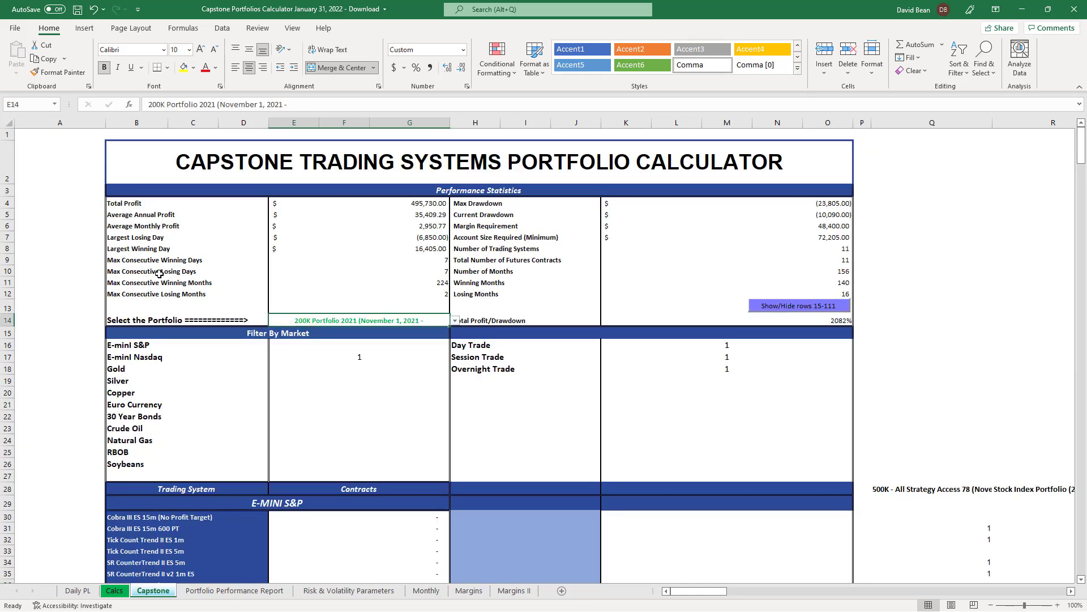